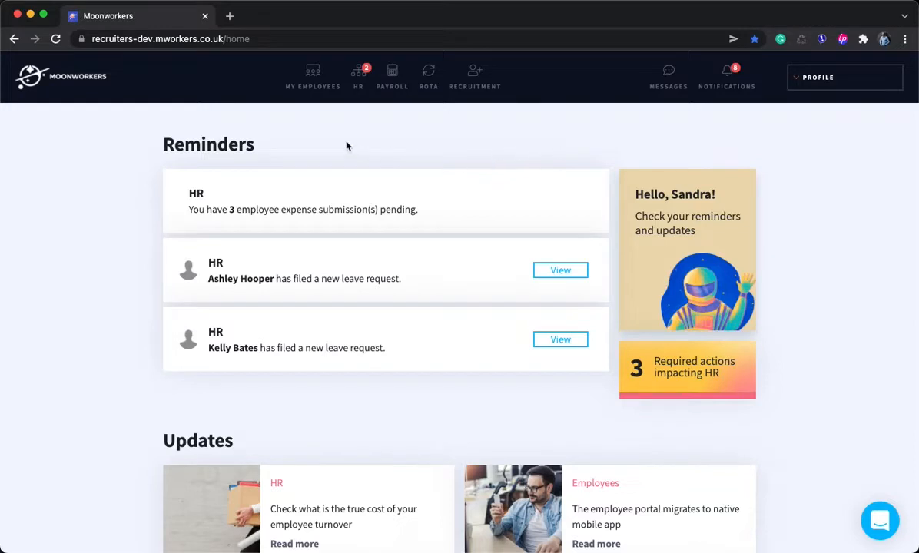
mouse_move(315, 97)
mouse_move(359, 87)
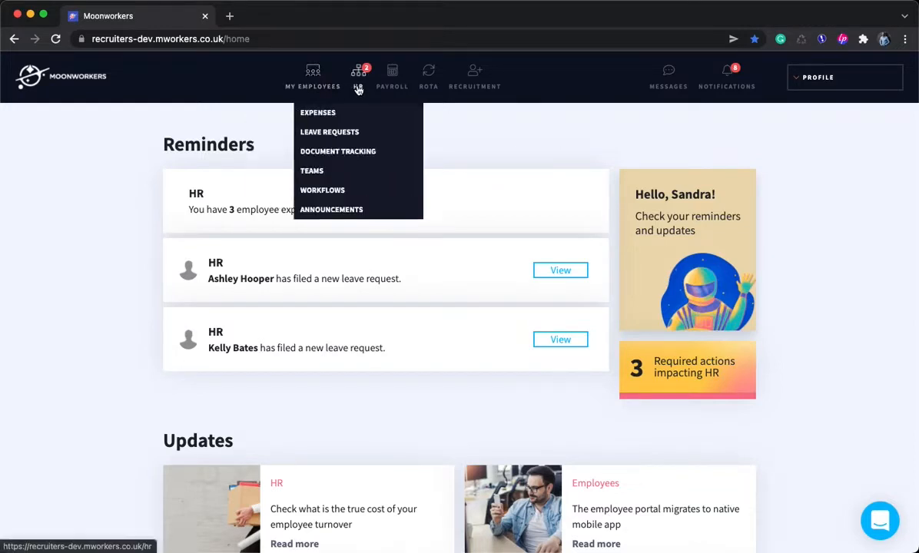
mouse_move(390, 90)
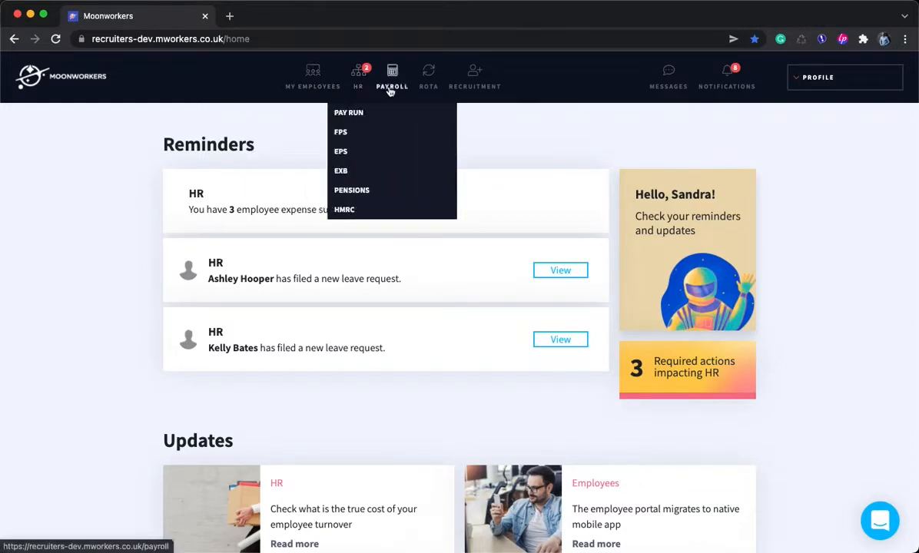
mouse_move(423, 90)
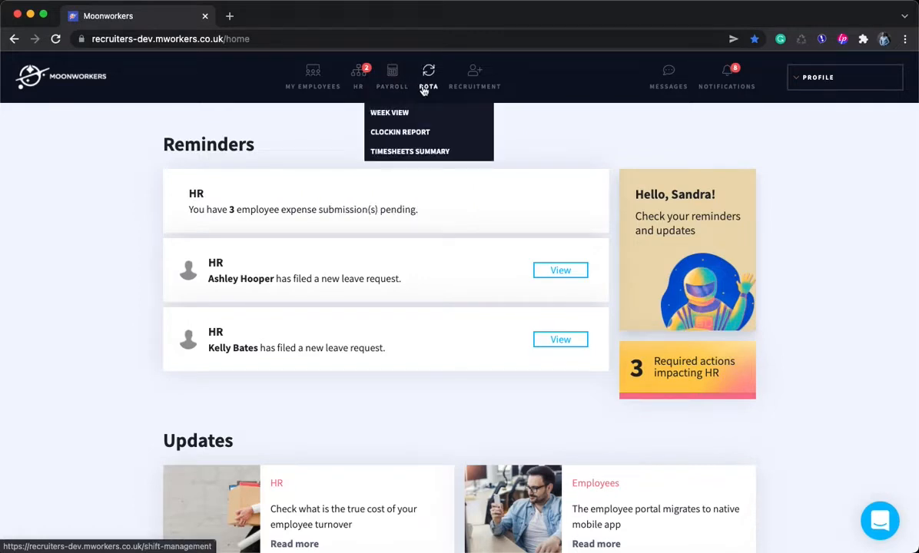
mouse_move(468, 83)
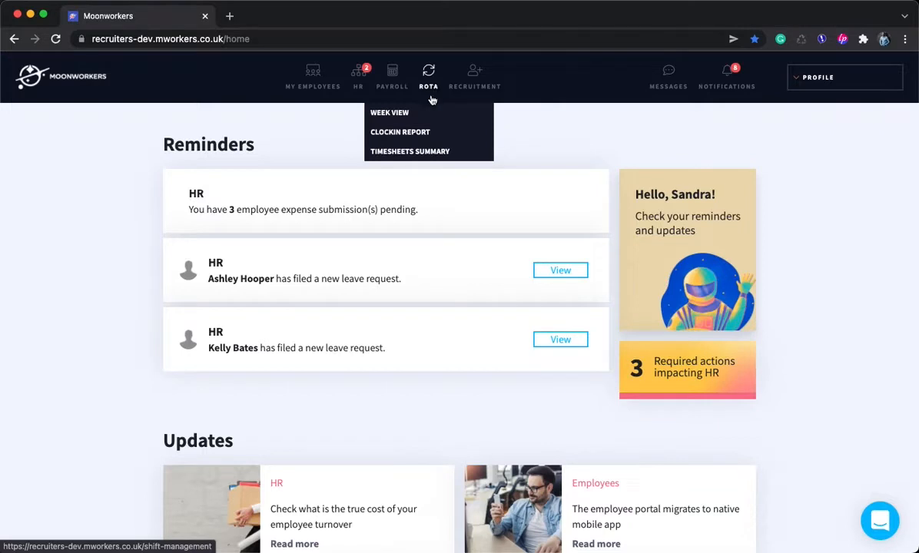
Open the rota week view and go to week #12, 21 Mar - 27 Mar 2022
left_click(402, 112)
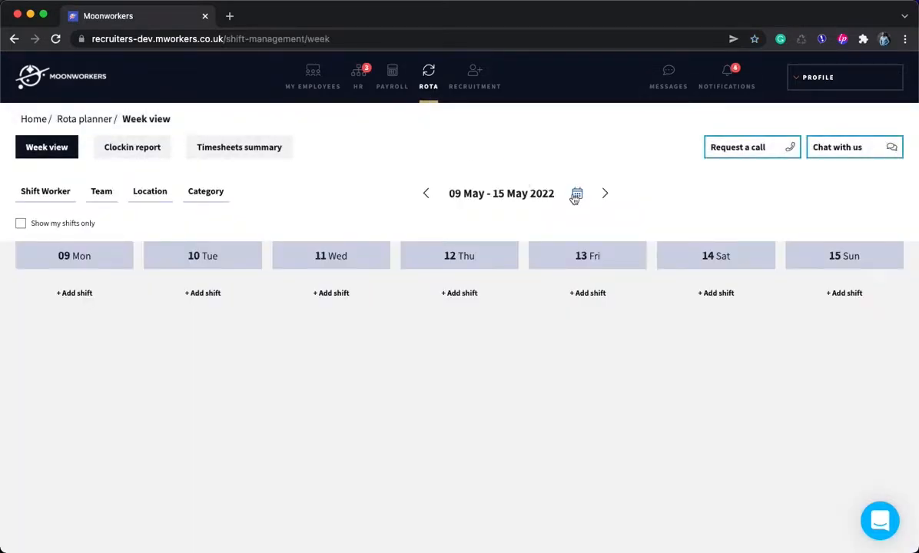
left_click(578, 196)
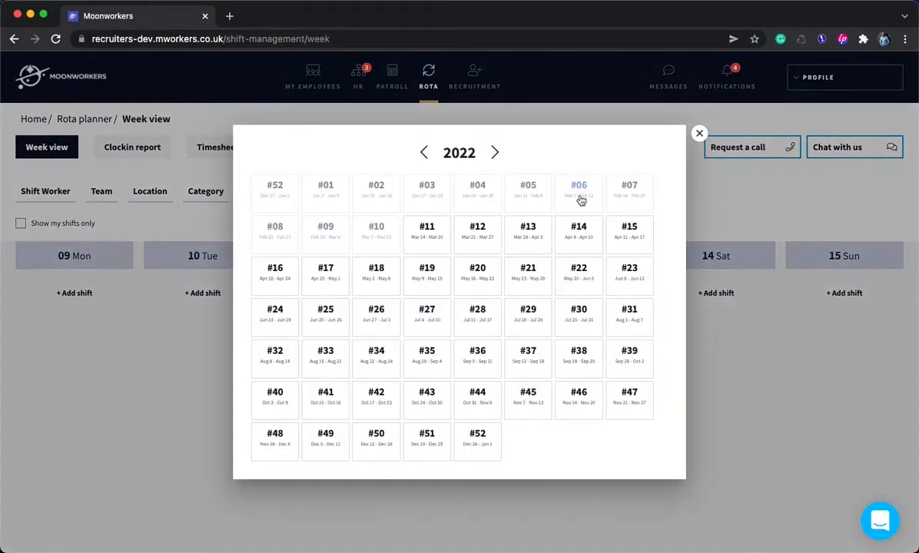
left_click(478, 231)
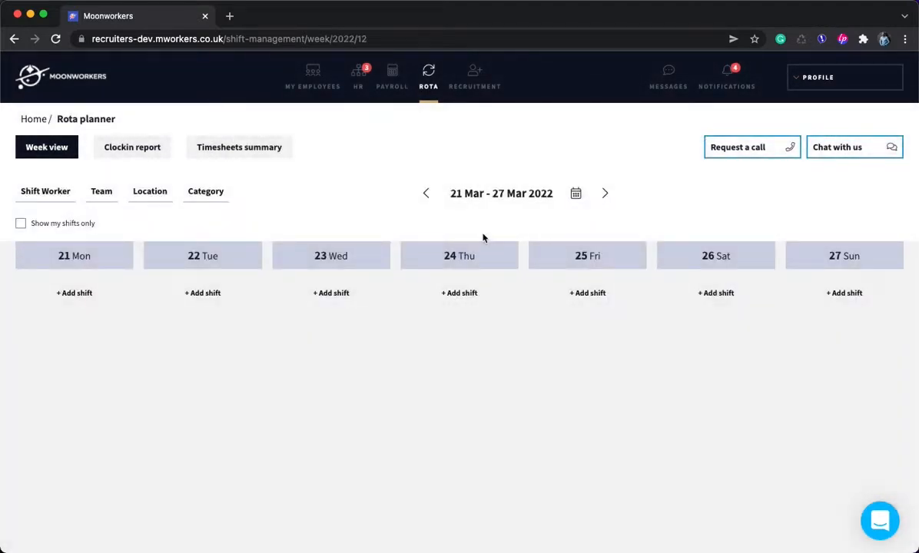
Start a shift with preselected workers on Wednesday 23 March, with work location Shop 1 and category Inventory
left_click(342, 302)
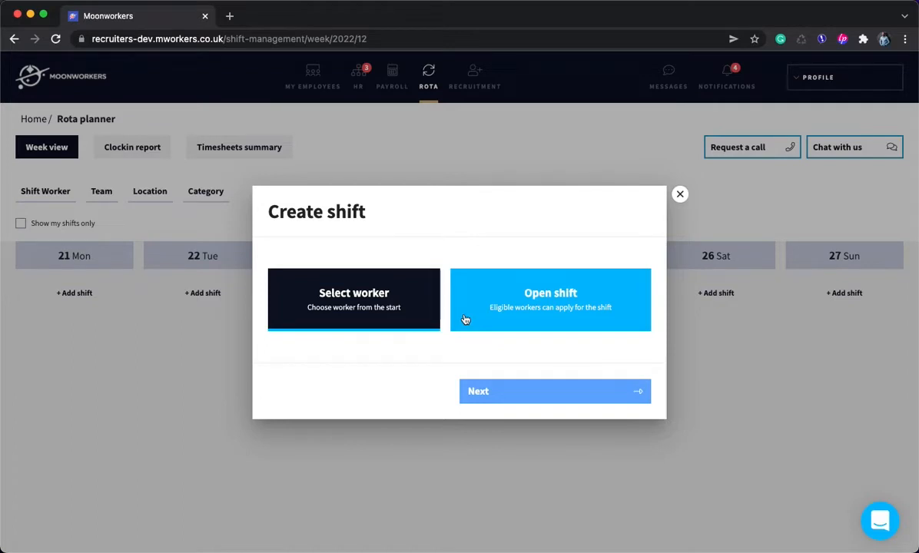
left_click(419, 320)
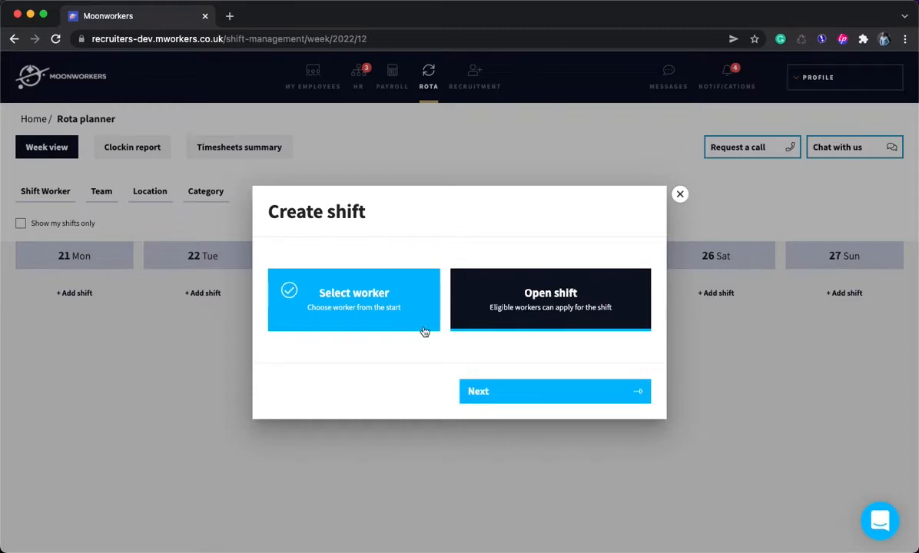
left_click(530, 399)
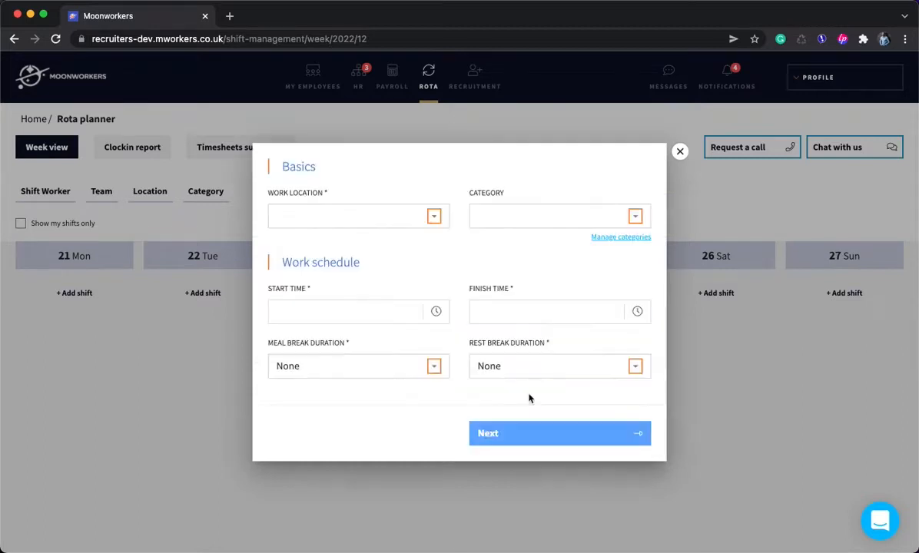
left_click(415, 220)
left_click(412, 247)
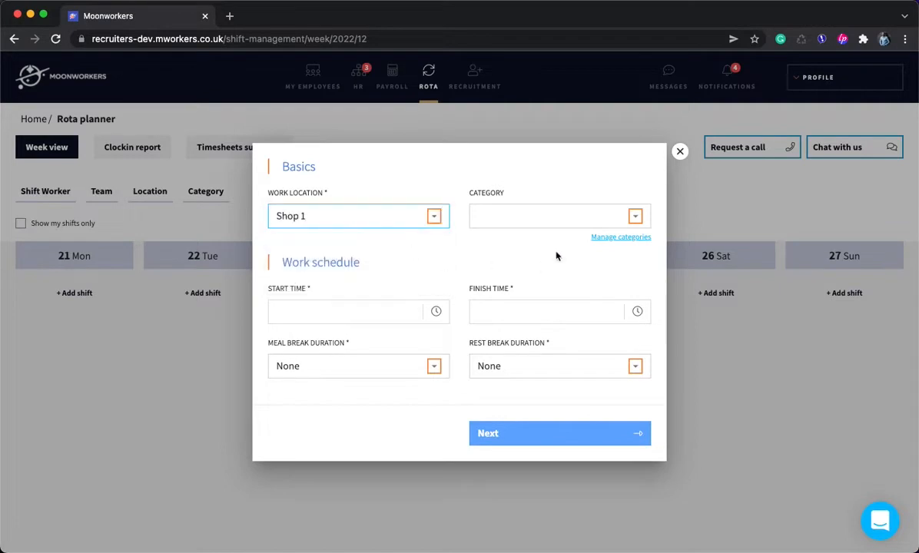
left_click(556, 218)
left_click(555, 221)
Schedule the shift from 5:30 AM to 11:00 AM with a 60-minute rest break and continue to worker selection
left_click(349, 298)
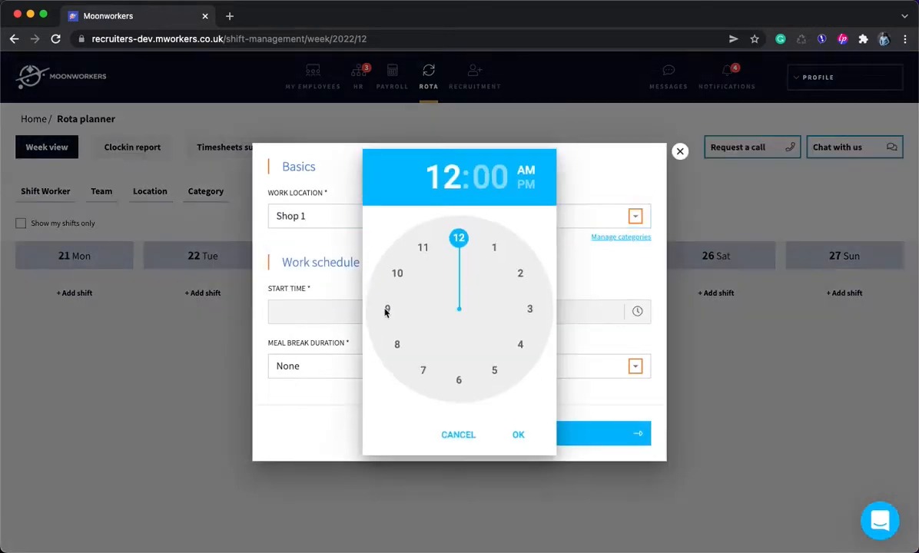
left_click(485, 376)
left_click(456, 378)
left_click(518, 435)
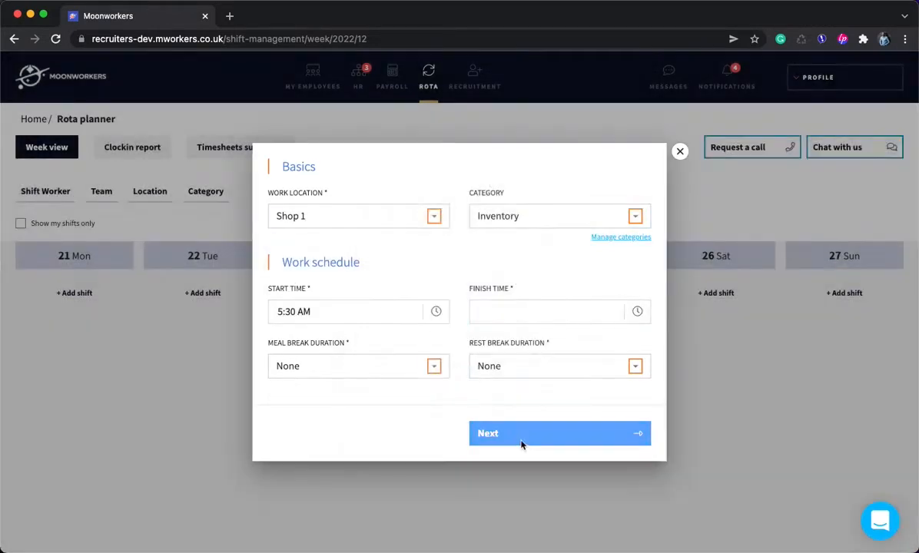
left_click(568, 318)
left_click(422, 247)
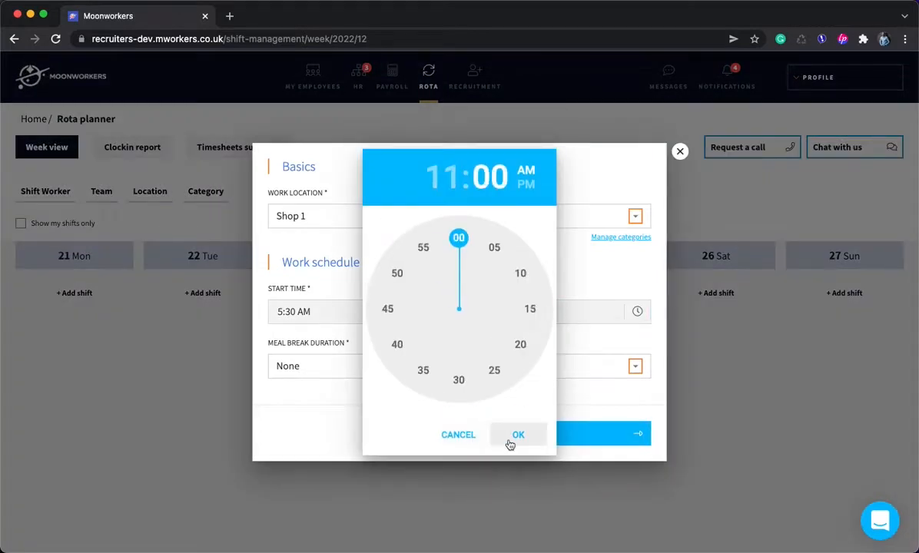
left_click(515, 437)
left_click(492, 367)
scroll(513, 426, "down", 3)
left_click(508, 502)
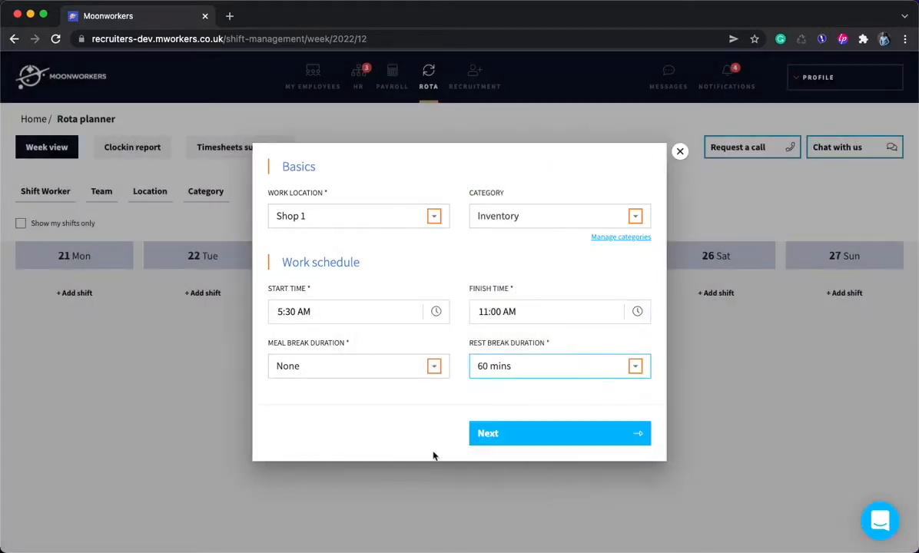
left_click(556, 434)
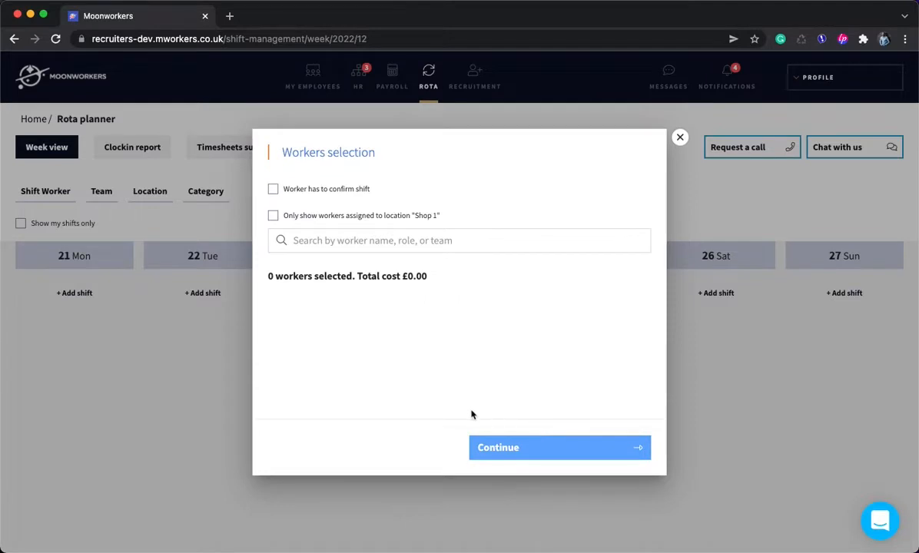
Search the workers for "a" and assign the clerk and the second listed sales representative to the shift
left_click(302, 239)
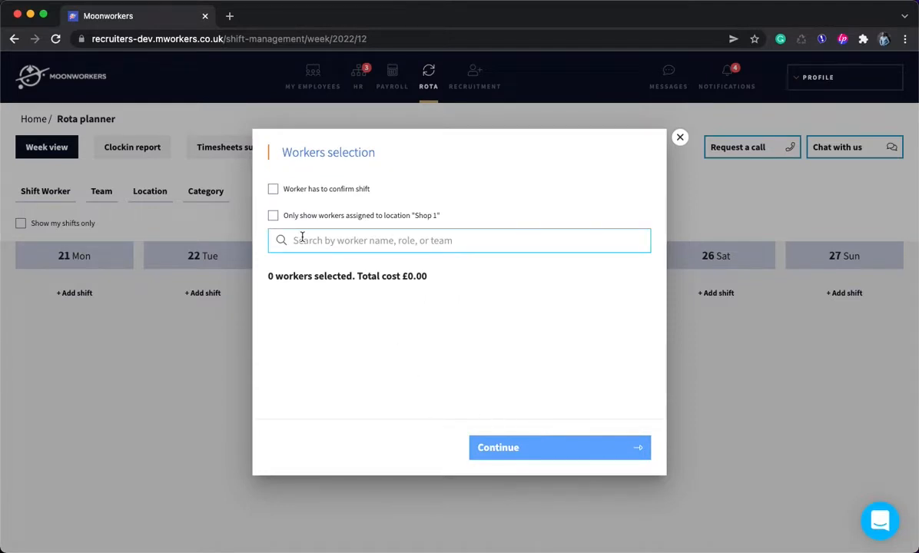
type("a")
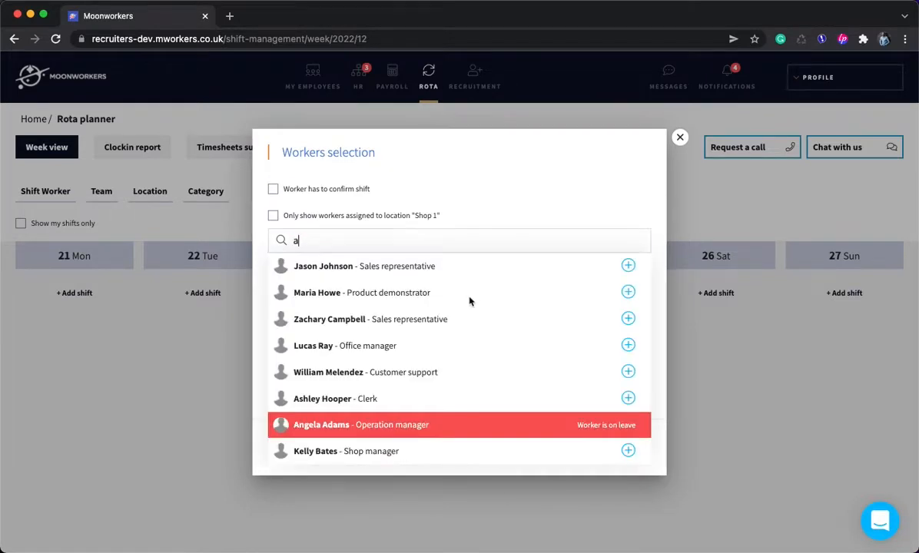
left_click(628, 398)
left_click(388, 243)
type("a")
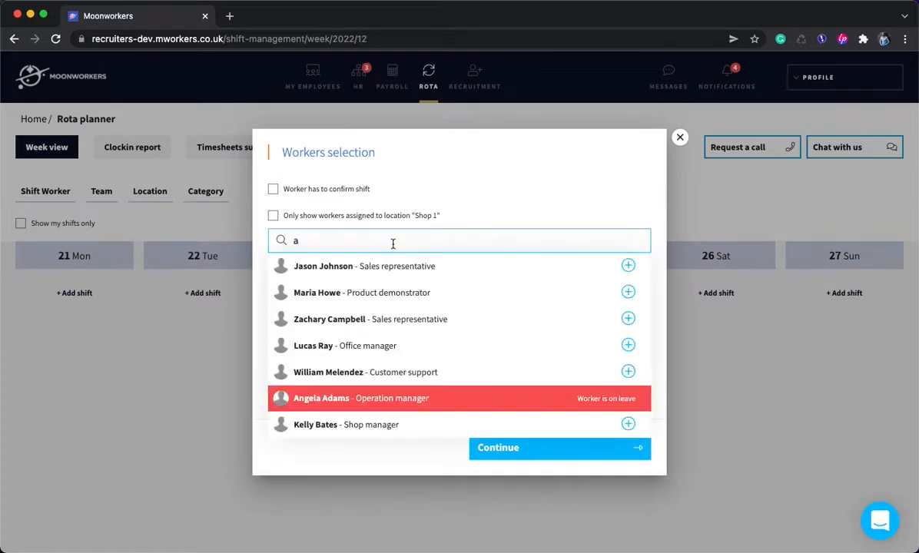
left_click(629, 318)
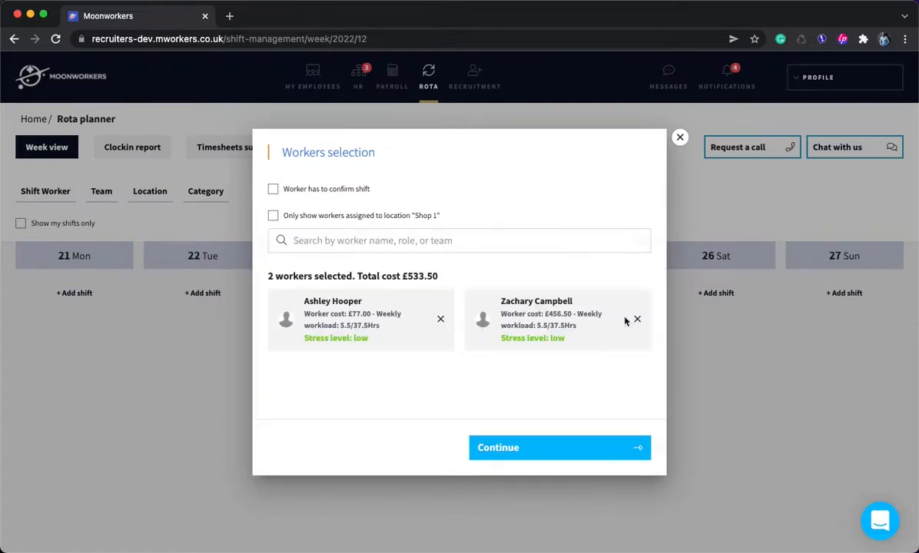
left_click(557, 449)
Add the note "Type your instructions here" for the employees and save the shift
left_click(335, 277)
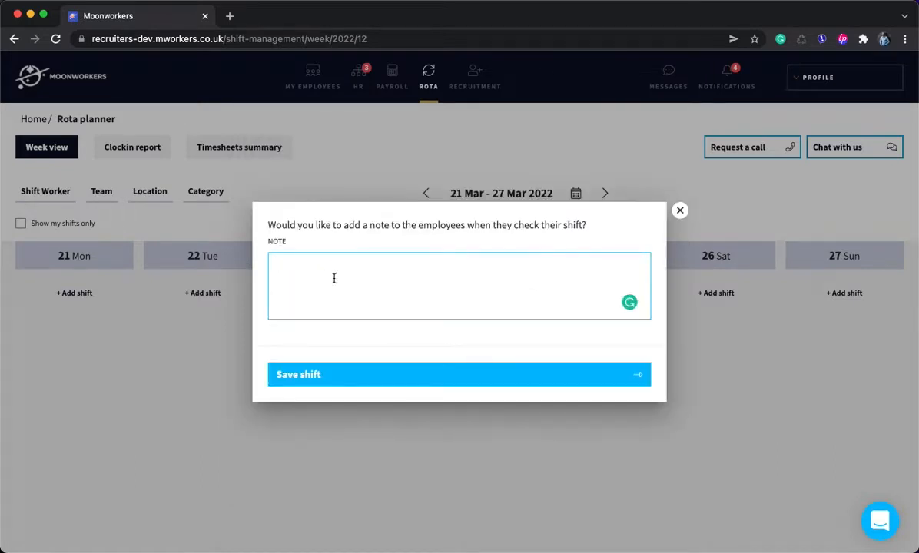
type("Type your instructions here")
left_click(384, 370)
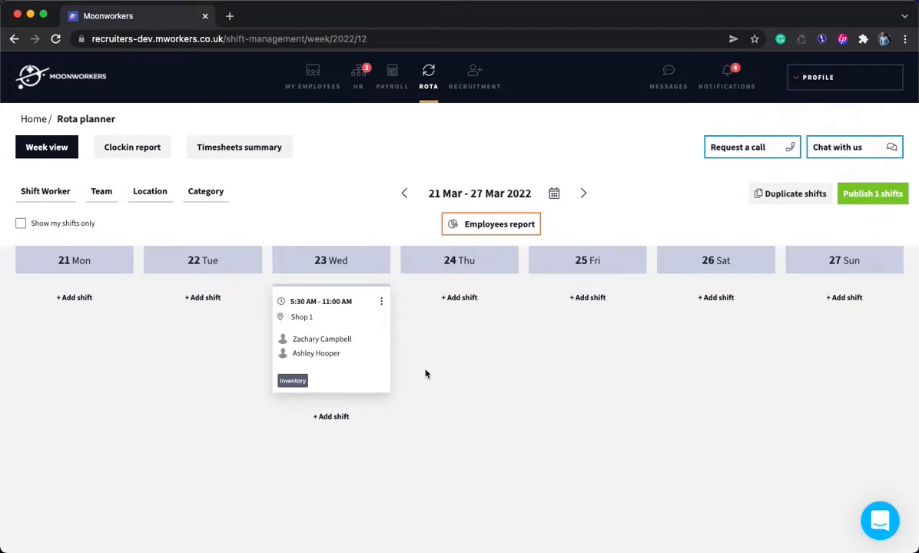
Duplicate the Wednesday shift to Mar 24th and Mar 25th, and publish the week's three shifts
left_click(381, 306)
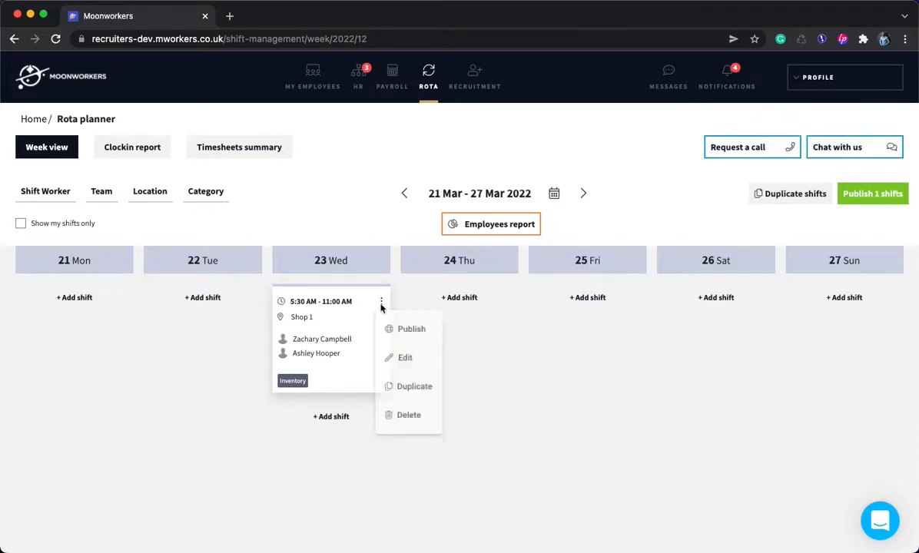
left_click(408, 394)
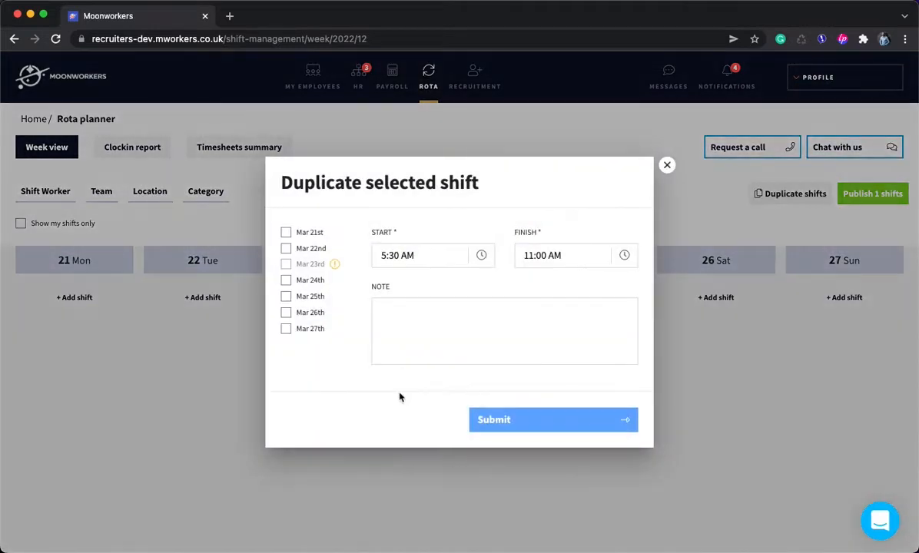
left_click(286, 281)
left_click(286, 297)
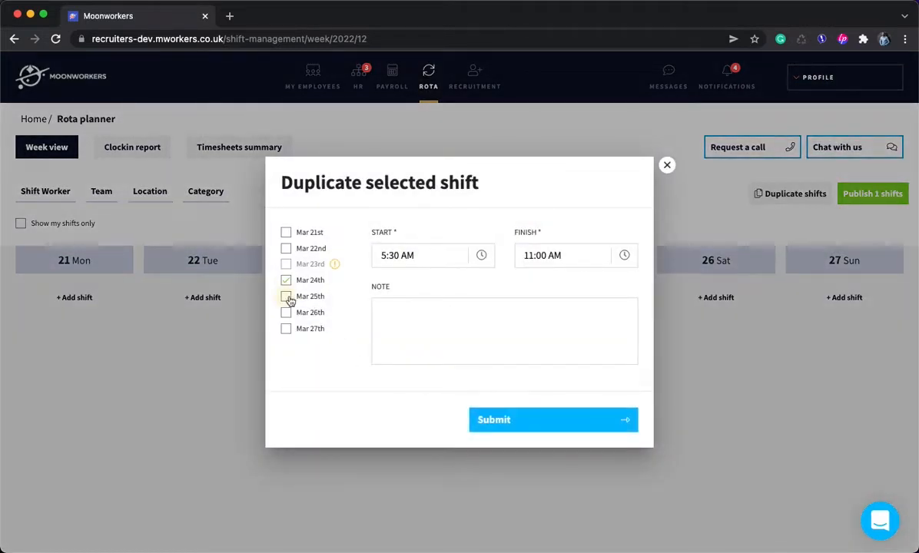
left_click(561, 426)
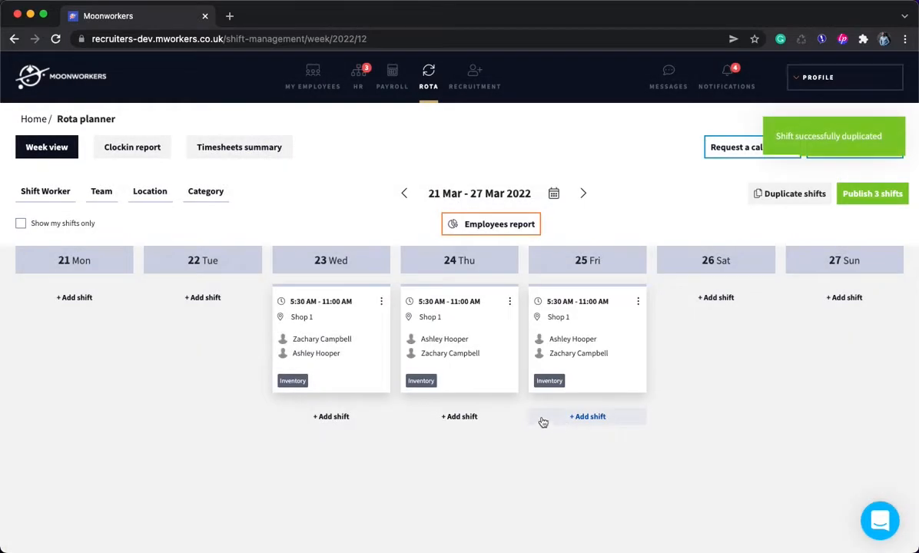
left_click(872, 193)
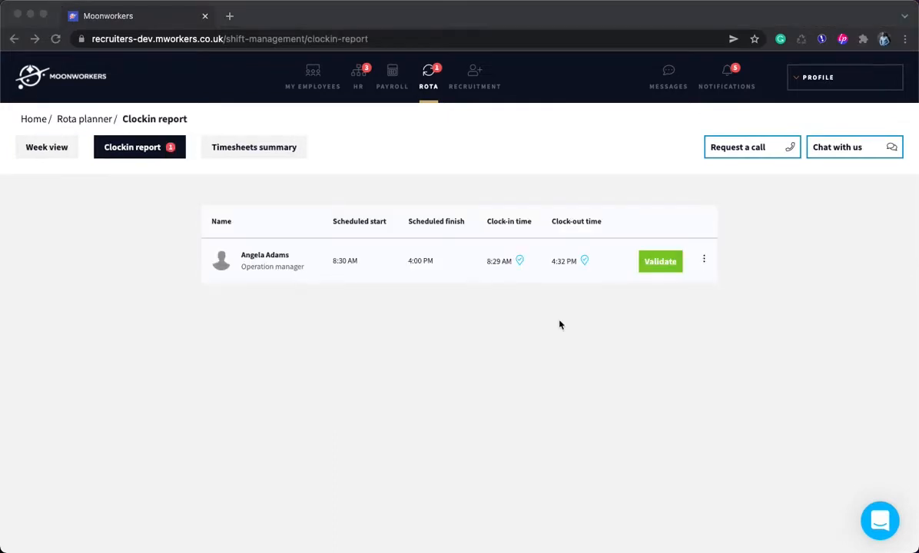
View the map location of the operation manager's clock-in and return to the clock-in report
left_click(553, 330)
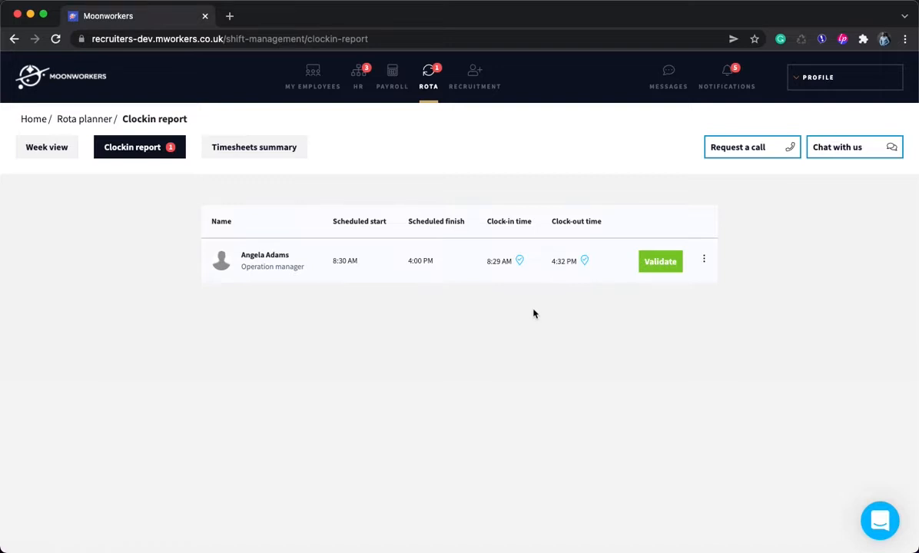
left_click(518, 262)
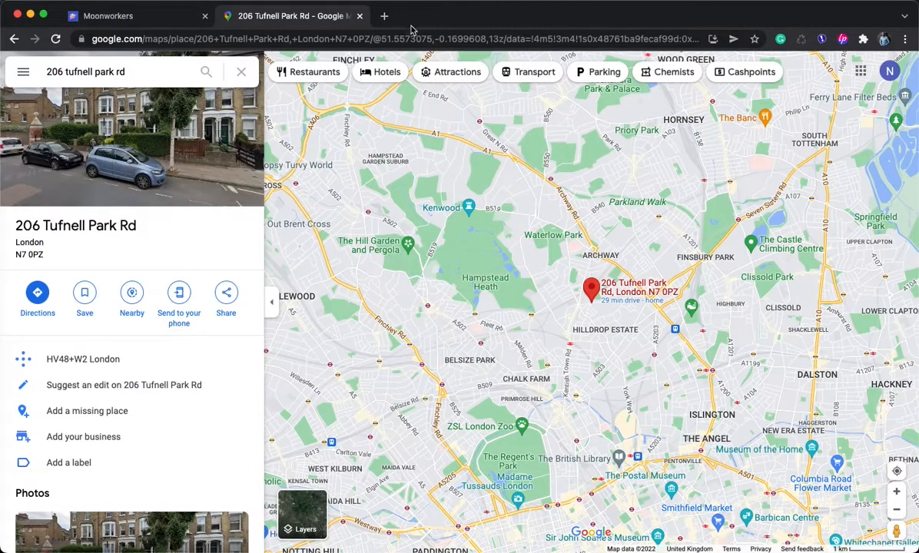
left_click(359, 16)
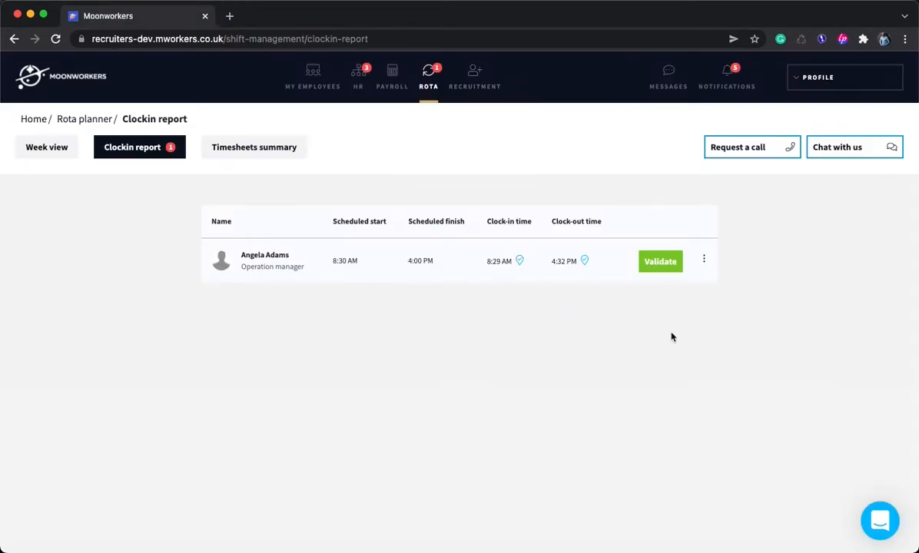
Edit the operation manager's attendance to use the planned schedule, 8:30 AM to 4:00 PM, and save it
left_click(704, 260)
left_click(732, 292)
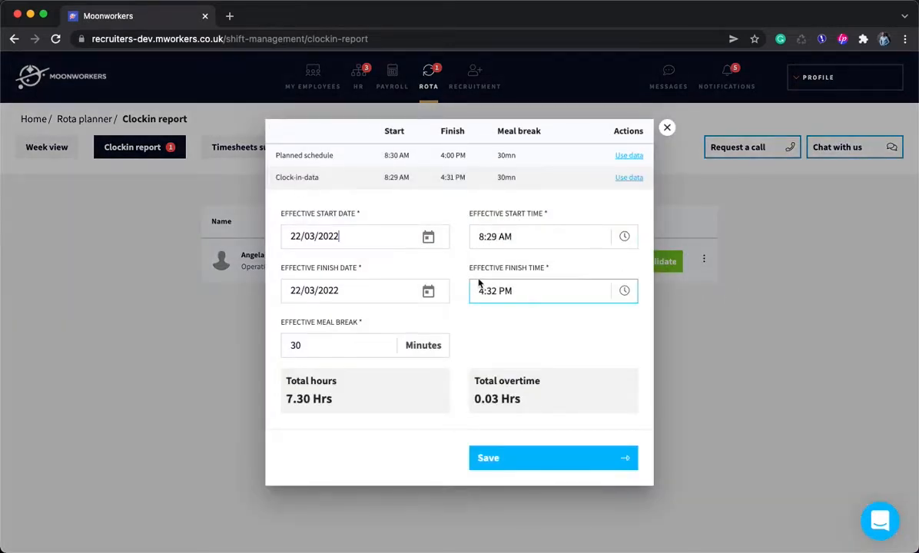
left_click(628, 156)
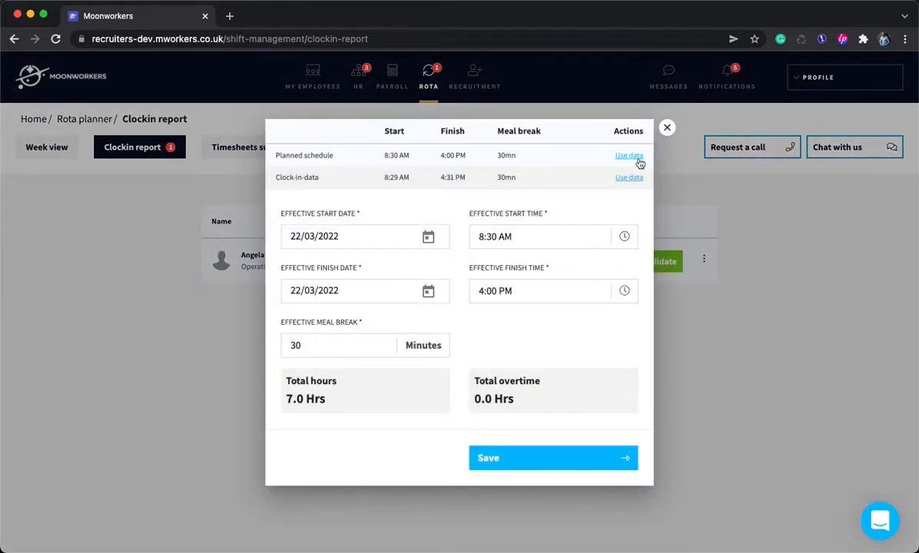
left_click(530, 457)
Validate the attendance with an Excellent rating and the review "Delivery occurred at 6:00 am"
left_click(660, 262)
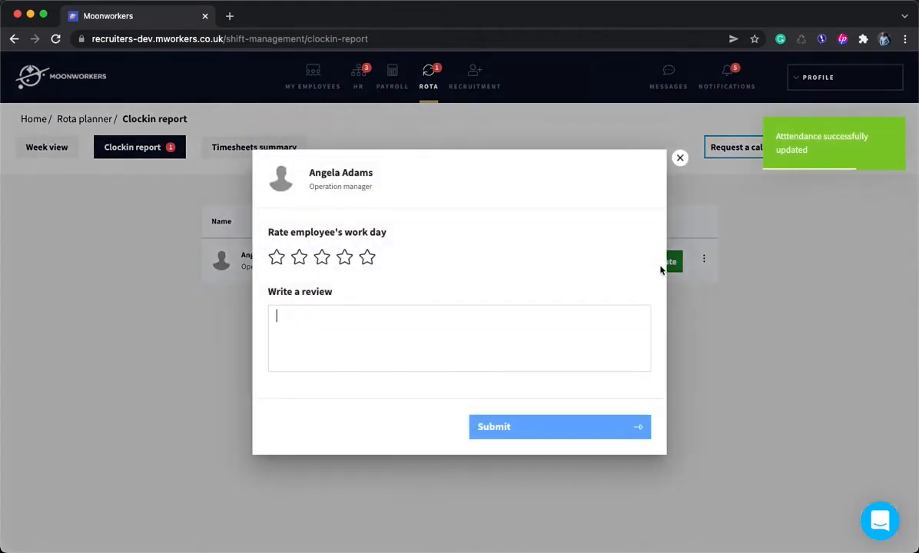
type("Delivery occurred at 6:00 am")
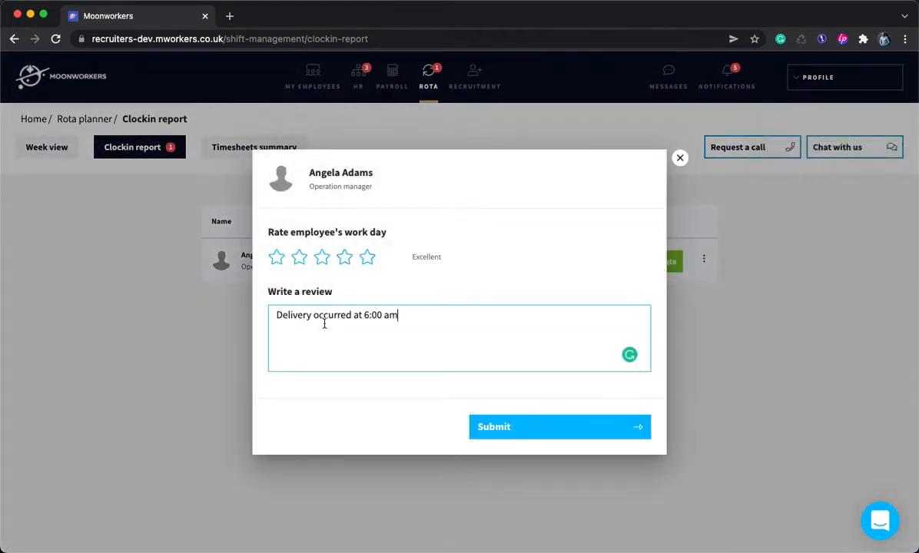
left_click(550, 429)
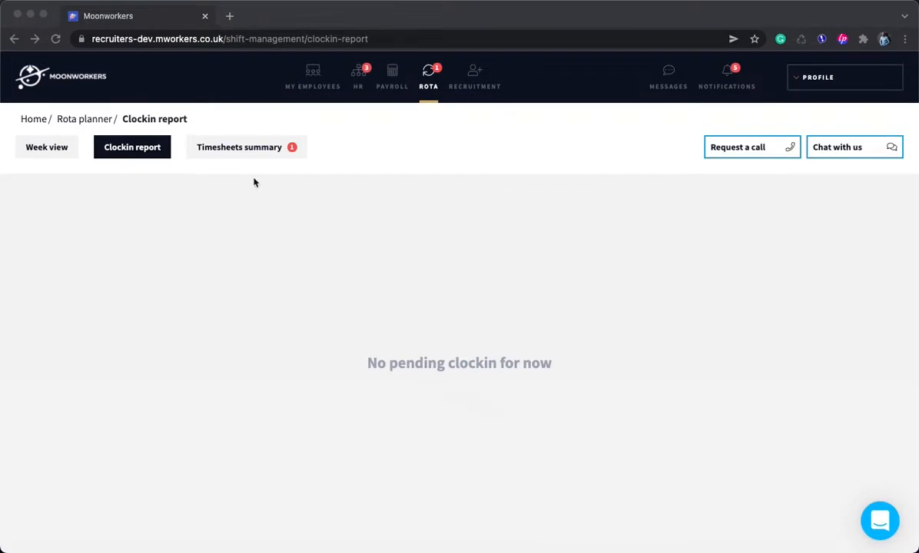
Validate the operation manager's timesheet for Mar 22, 2022 and the remaining employees' timesheets in the timesheets summary
left_click(239, 157)
left_click(240, 157)
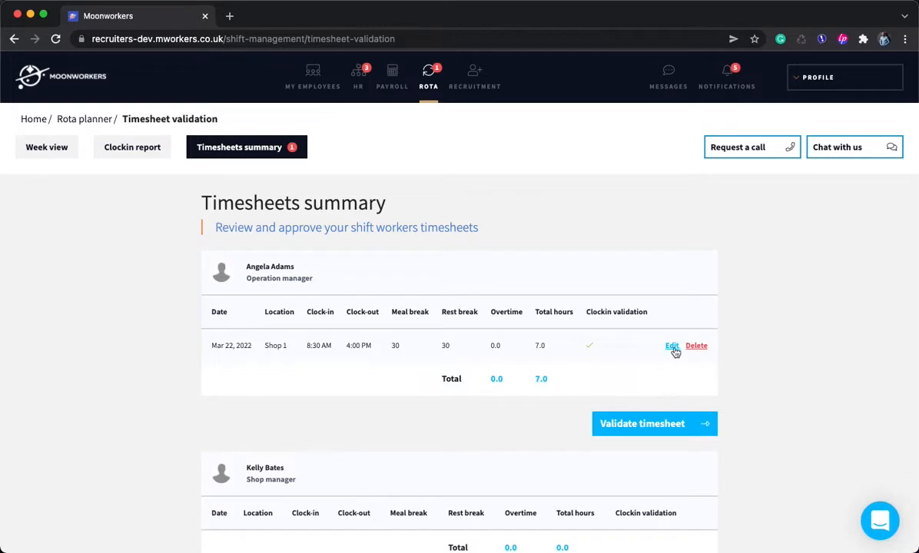
left_click(646, 423)
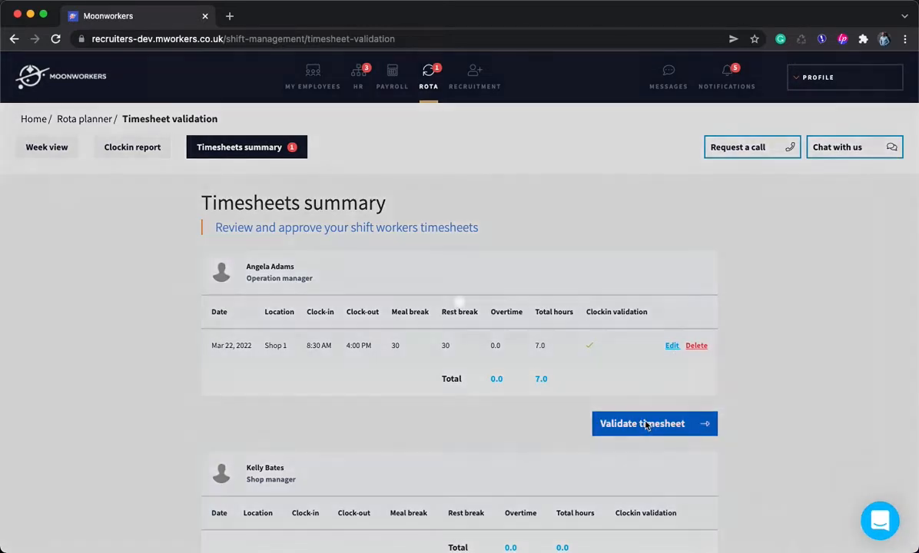
scroll(645, 421, "down", 2)
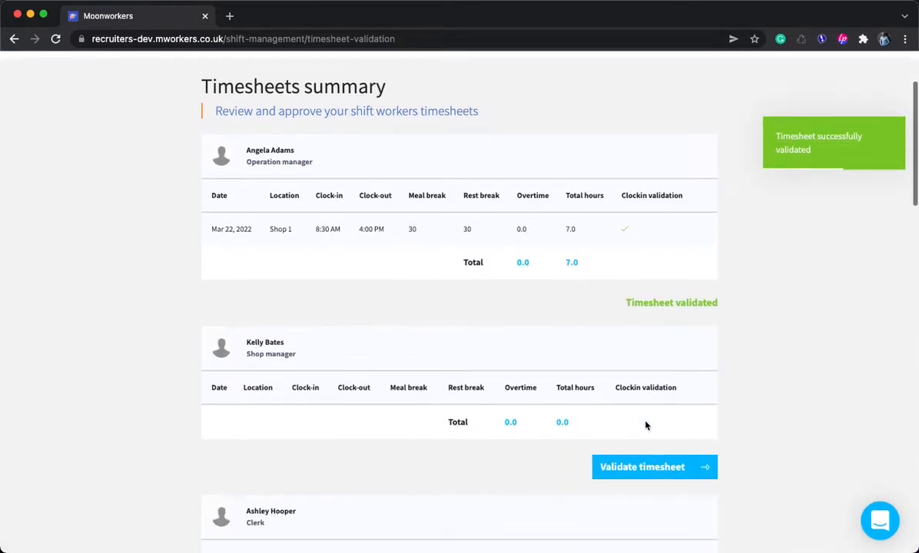
left_click(646, 422)
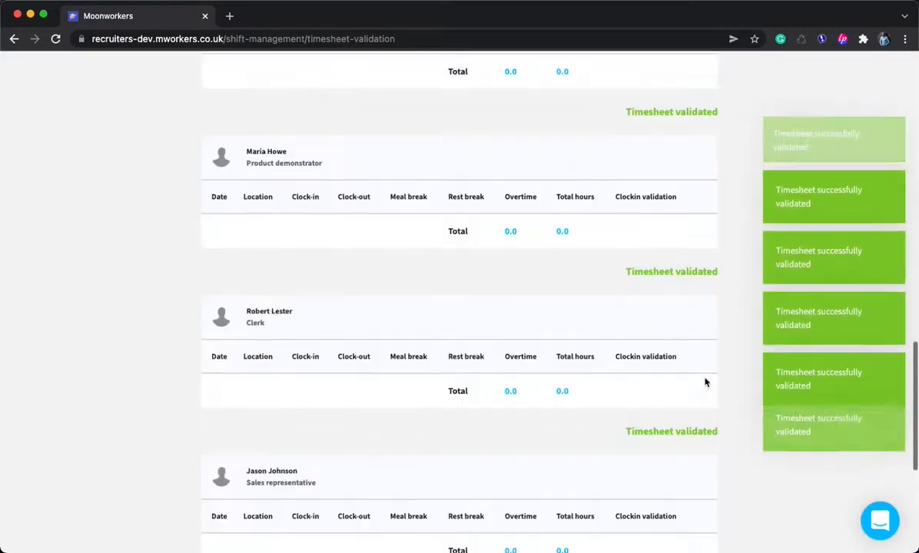
scroll(705, 382, "up", 6)
scroll(705, 382, "up", 10)
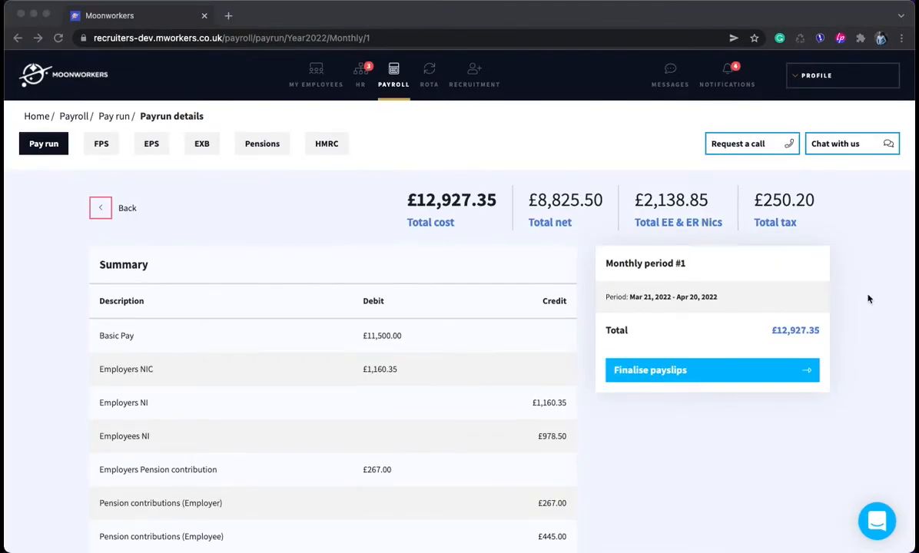
Finalise the Monthly period #1 payslips with automatic journal posting to FreeAgent and automatic FPS submission to HMRC enabled
scroll(868, 299, "down", 4)
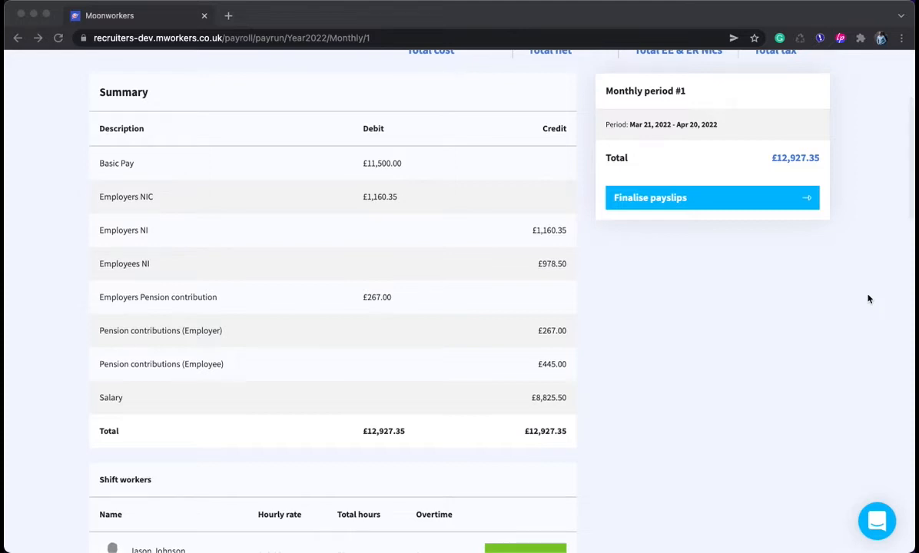
scroll(868, 299, "down", 5)
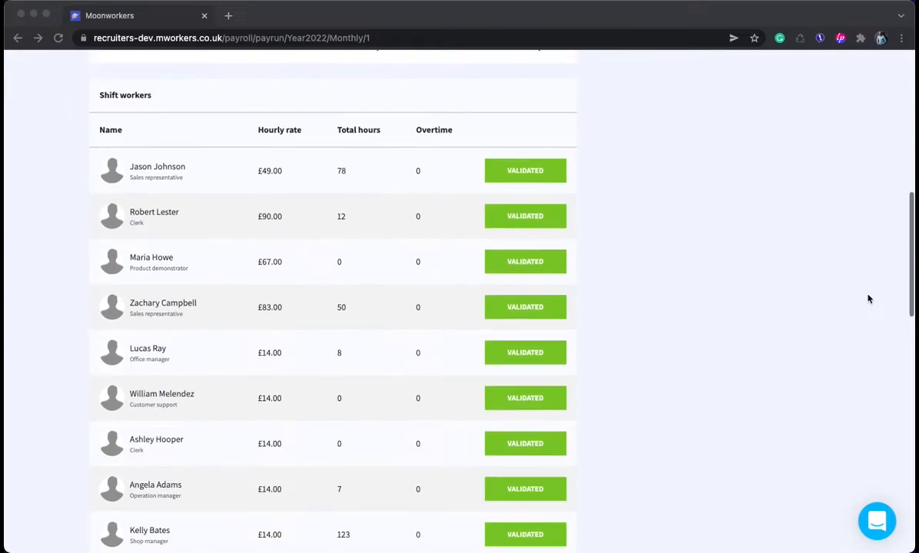
scroll(869, 298, "down", 6)
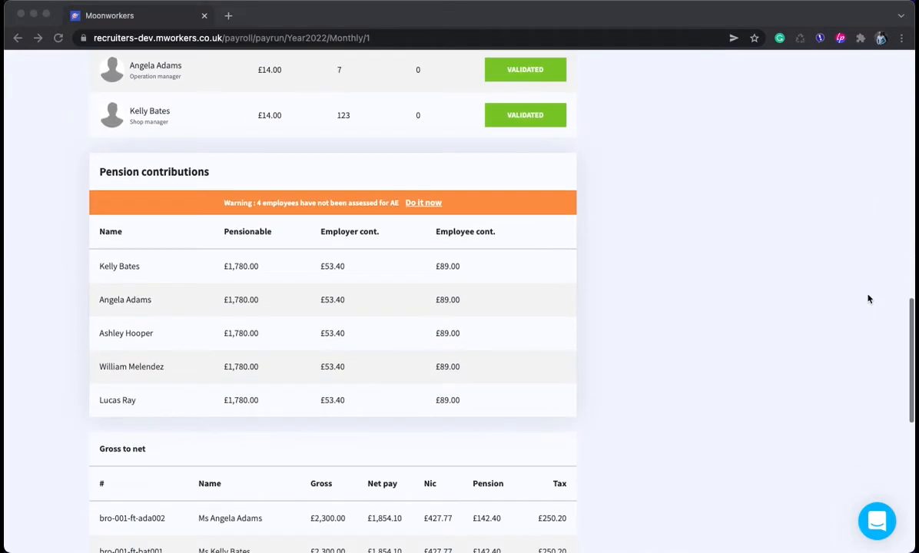
scroll(868, 299, "down", 4)
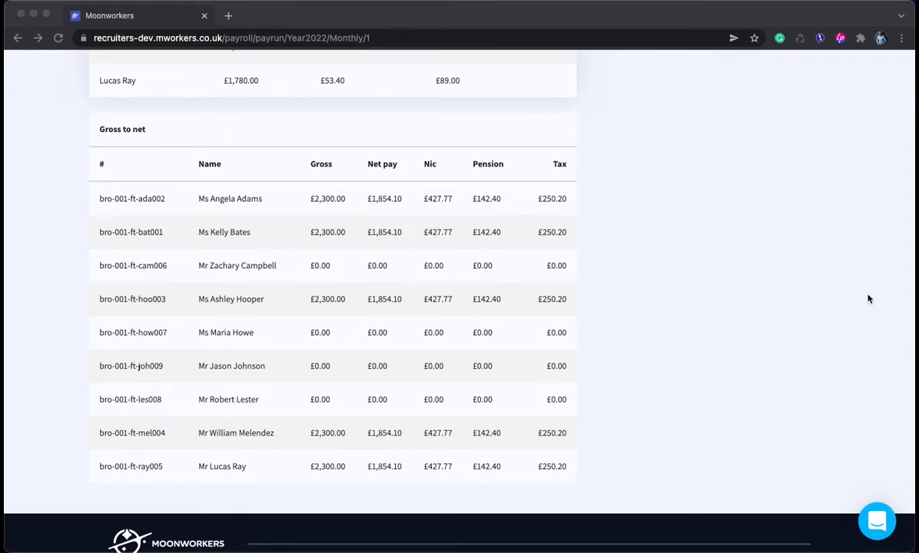
scroll(868, 298, "up", 15)
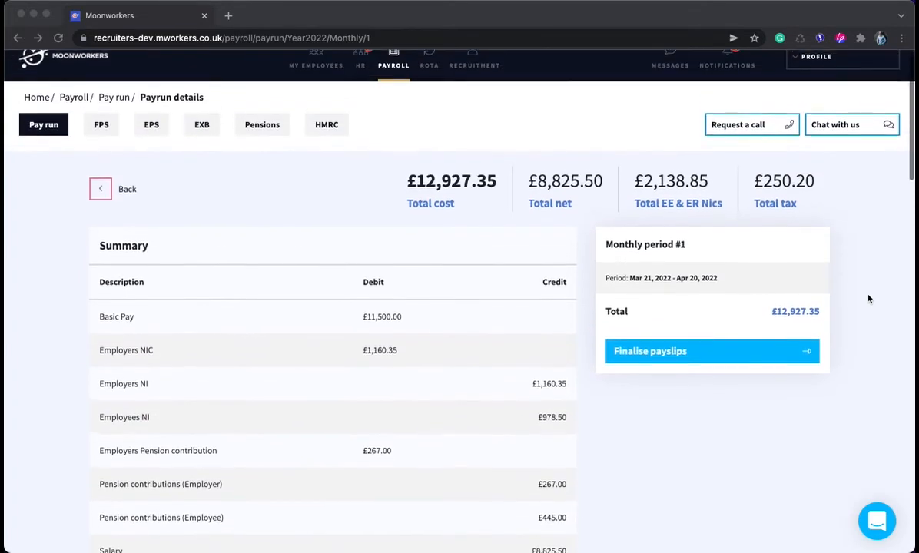
left_click(729, 370)
left_click(729, 369)
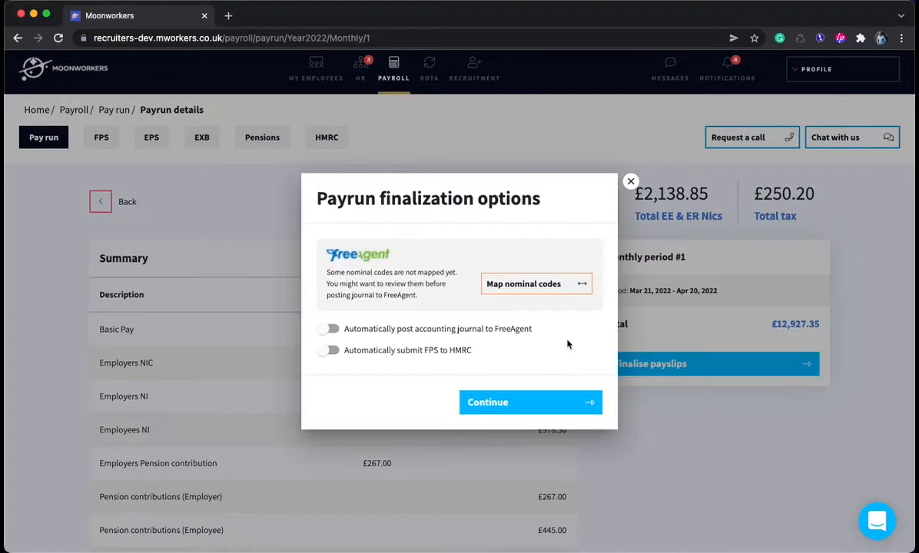
left_click(477, 330)
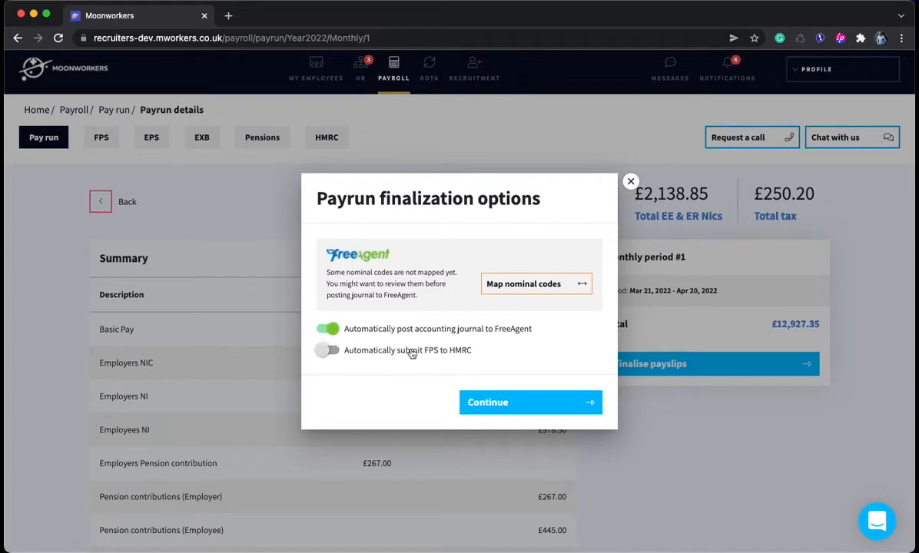
left_click(414, 351)
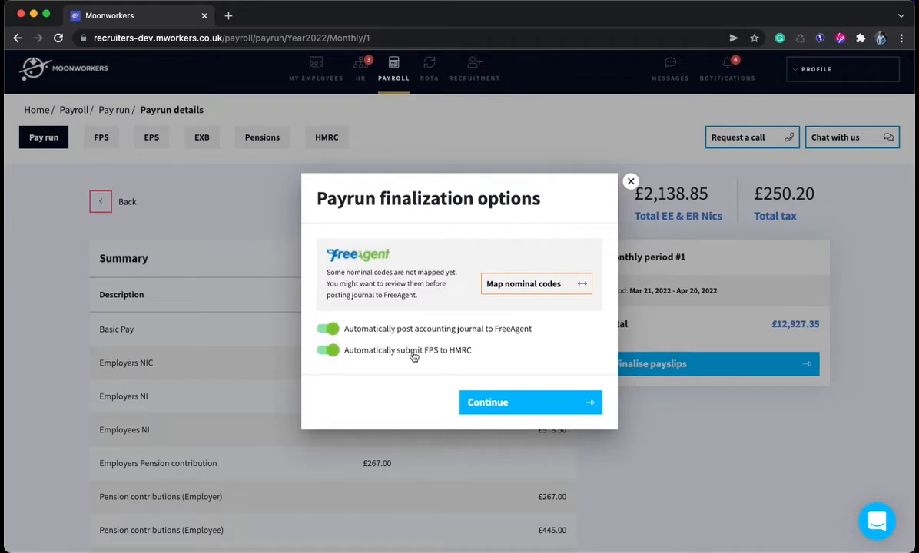
left_click(559, 405)
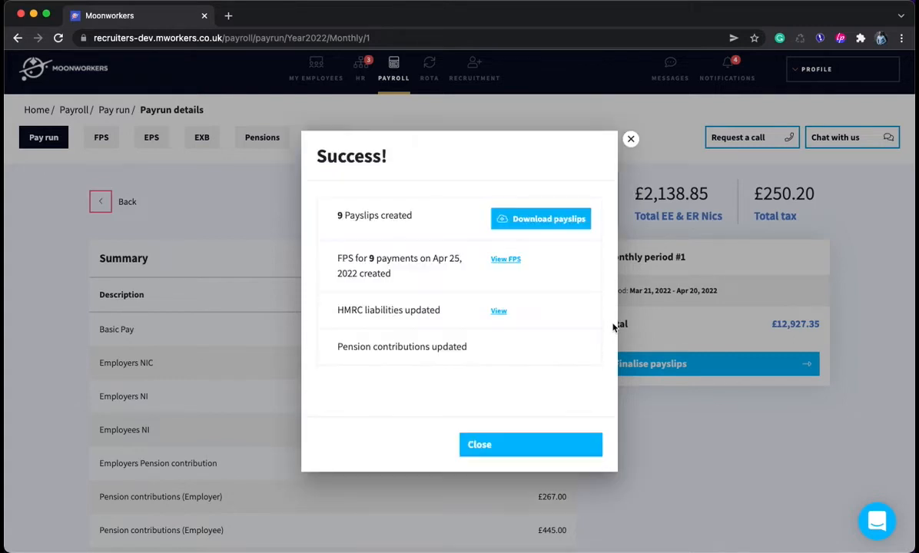
Look through the created payslips PDF, close it, and view the FPS submissions for Year 2022
left_click(541, 220)
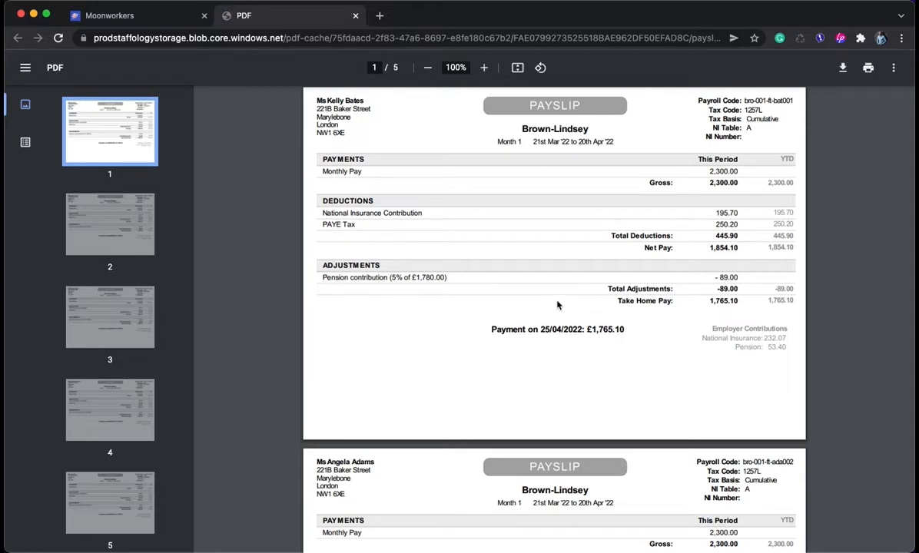
scroll(561, 317, "down", 5)
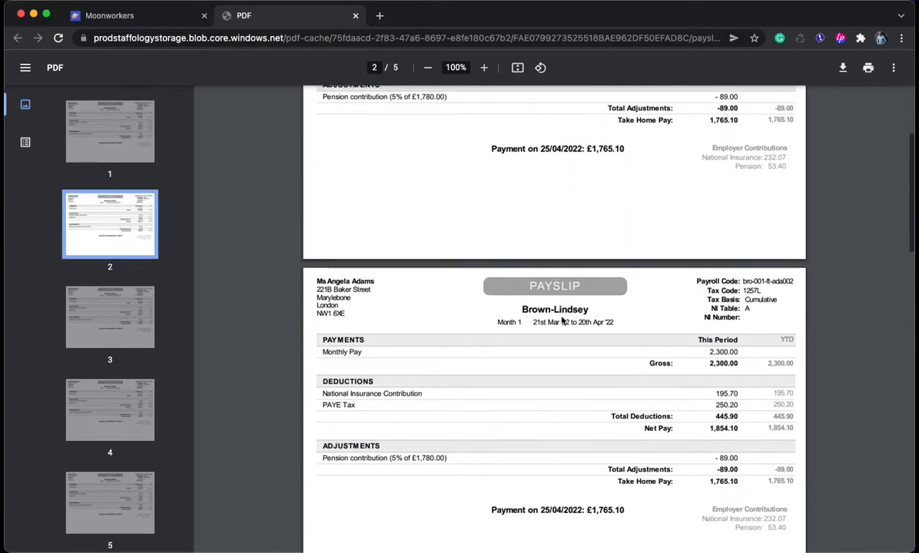
key("super+w")
left_click(103, 145)
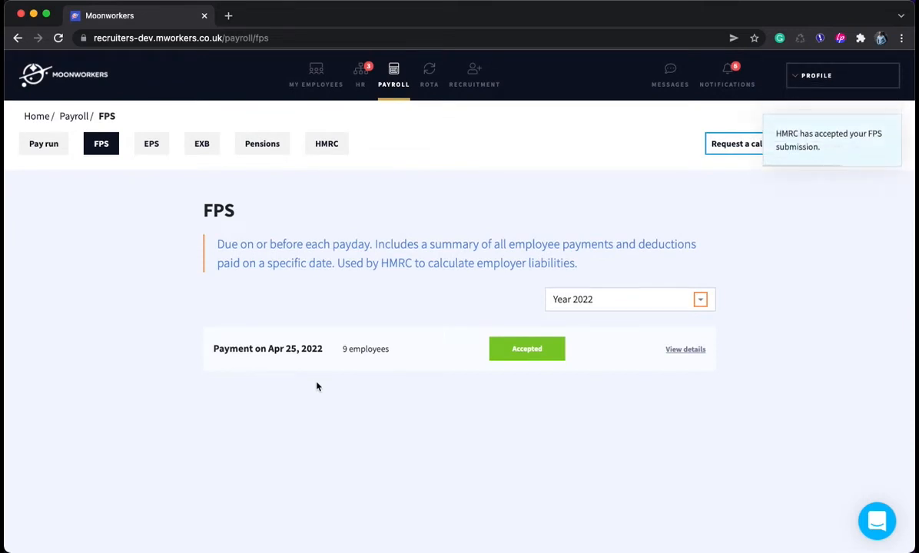
View the employees list, and show Team A in the leave requests calendar
mouse_move(316, 76)
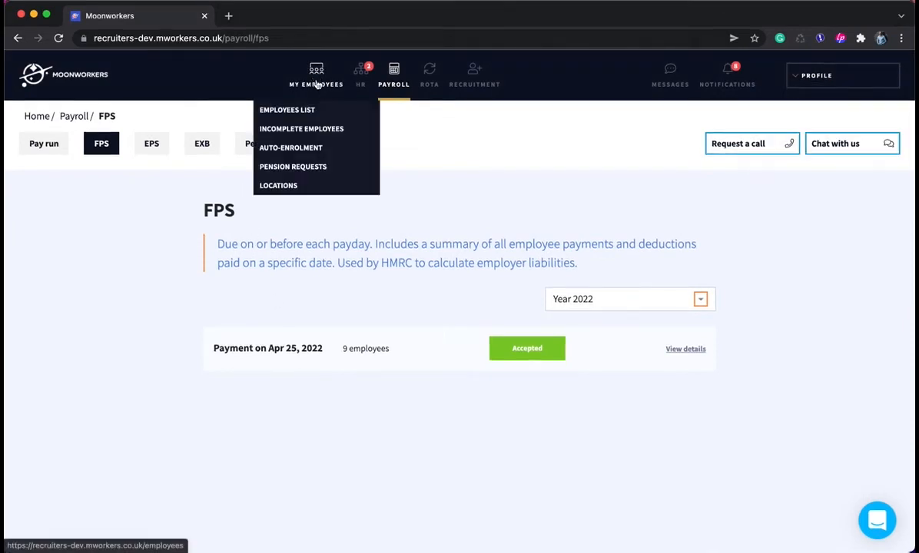
left_click(316, 112)
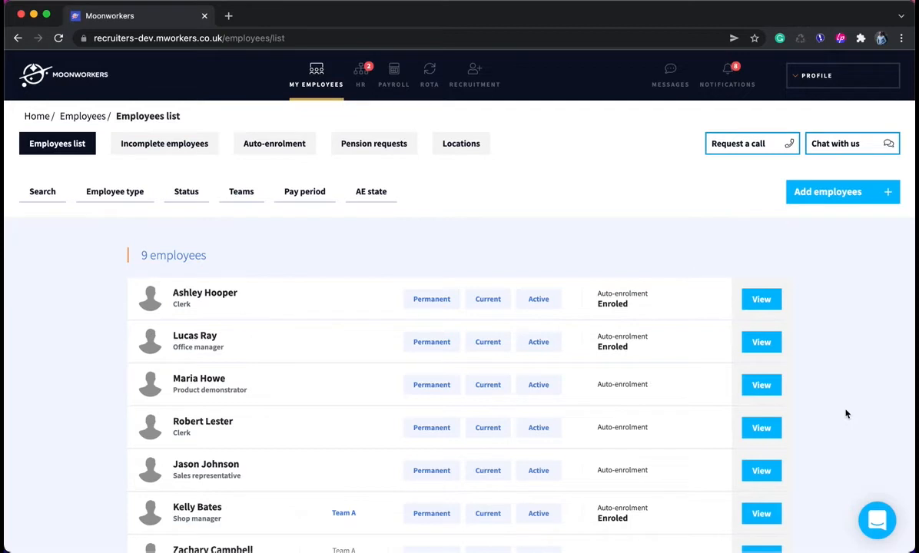
mouse_move(359, 93)
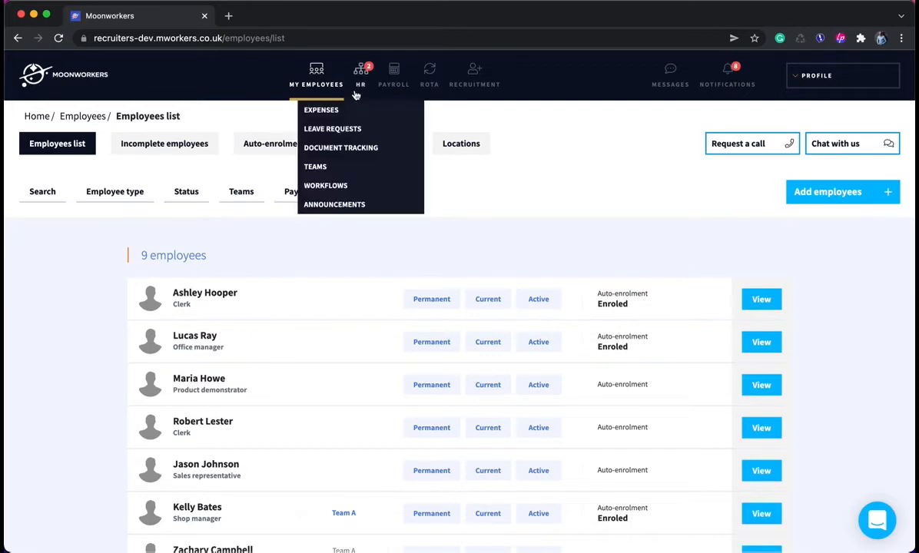
left_click(356, 133)
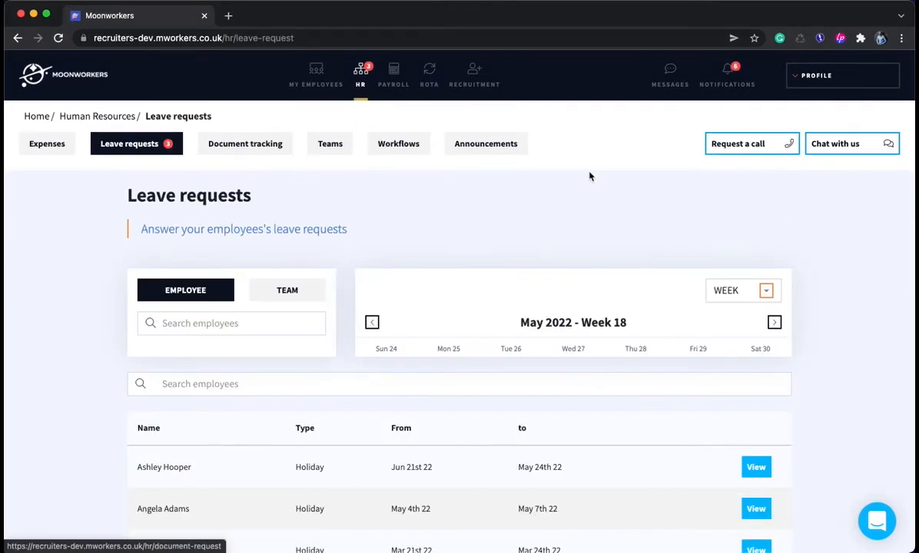
scroll(596, 180, "down", 3)
left_click(278, 212)
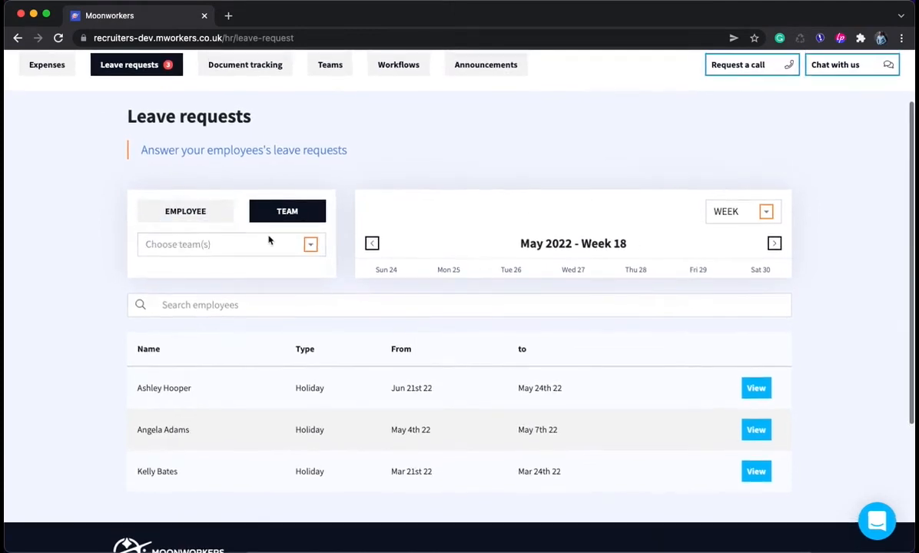
left_click(256, 250)
left_click(174, 257)
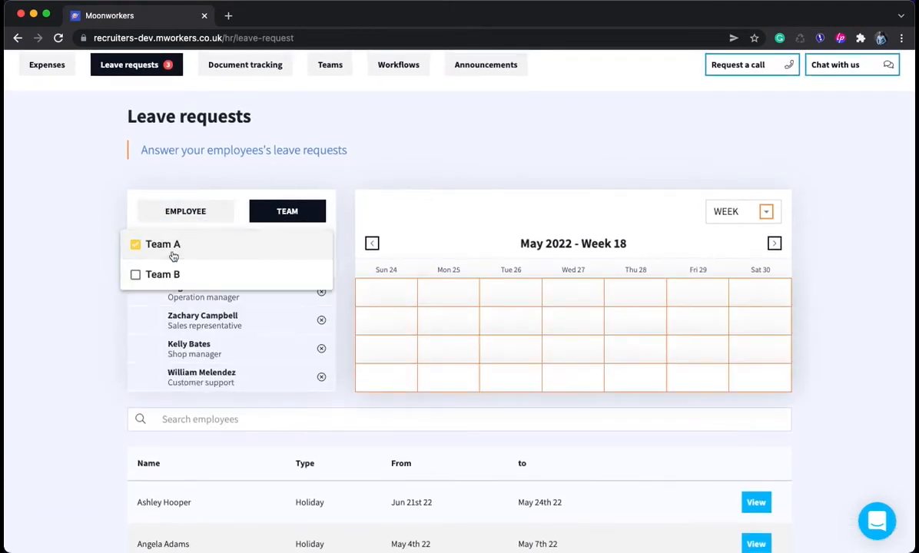
Switch the leave calendar to month view and go back to March 2022
left_click(757, 211)
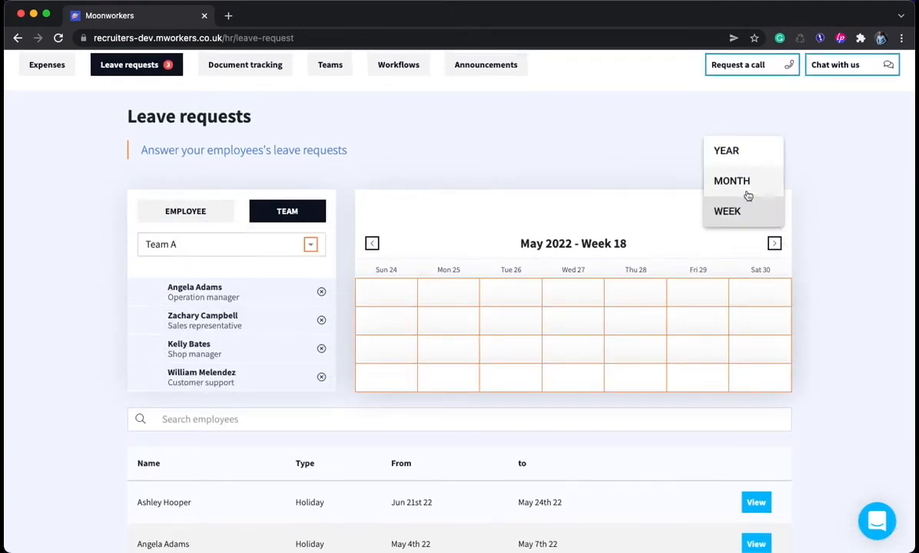
left_click(748, 189)
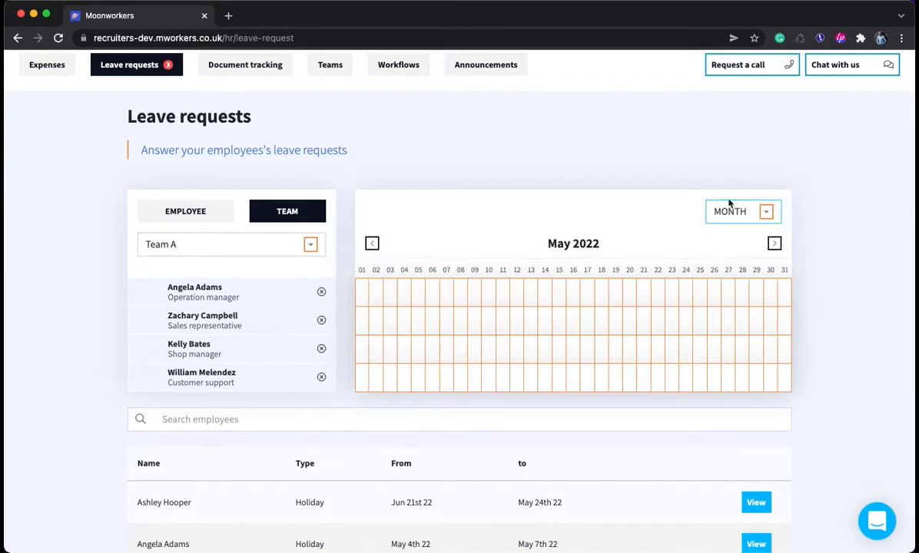
left_click(371, 245)
left_click(371, 245)
scroll(870, 334, "down", 2)
scroll(871, 335, "down", 1)
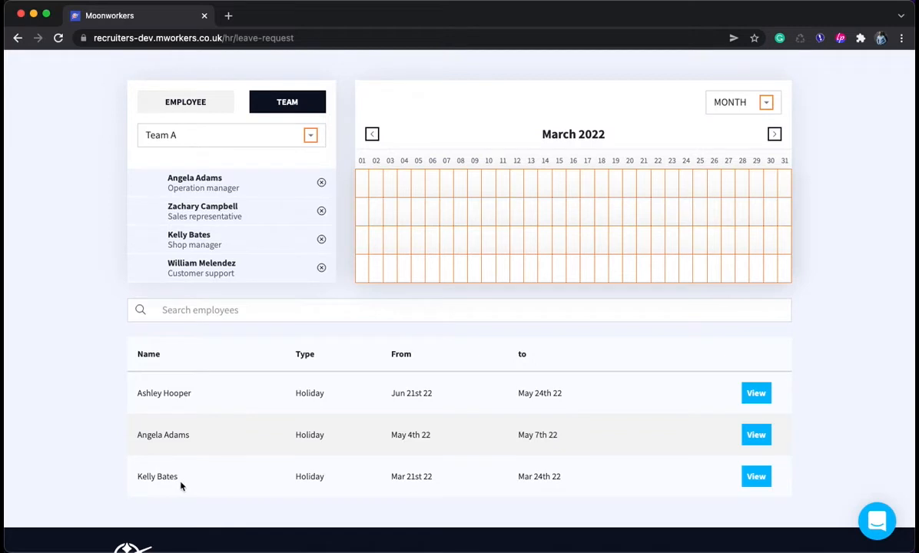
Accept the May 4th to May 7th holiday request with pay set to Pay as usual
left_click(754, 436)
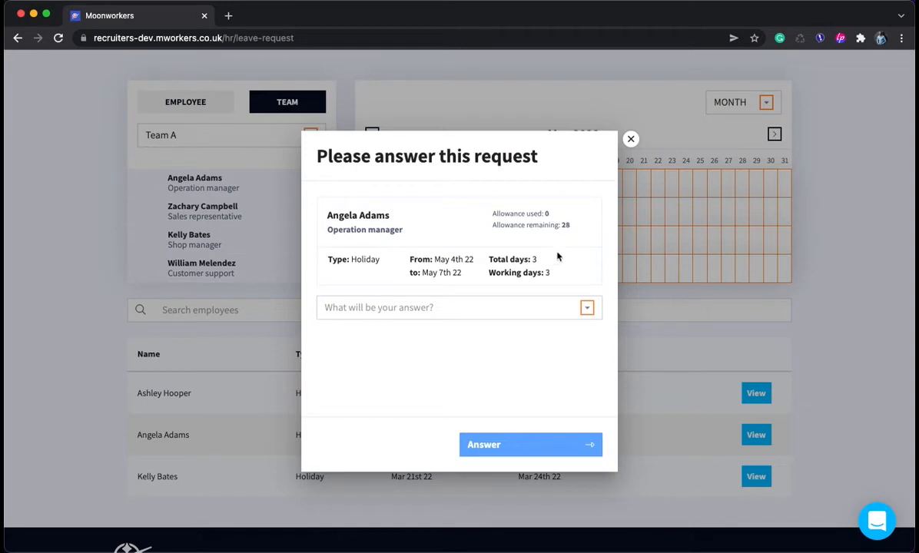
left_click(546, 307)
left_click(507, 306)
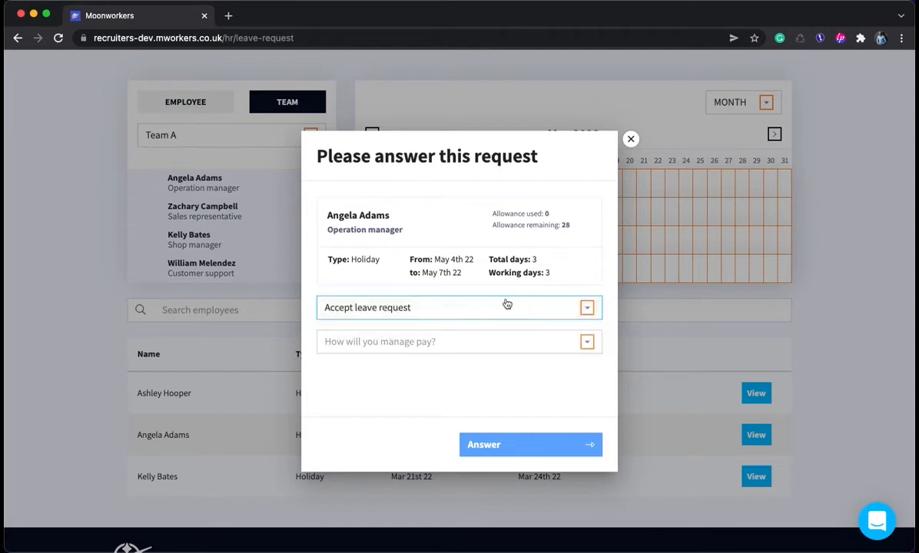
left_click(572, 343)
left_click(443, 376)
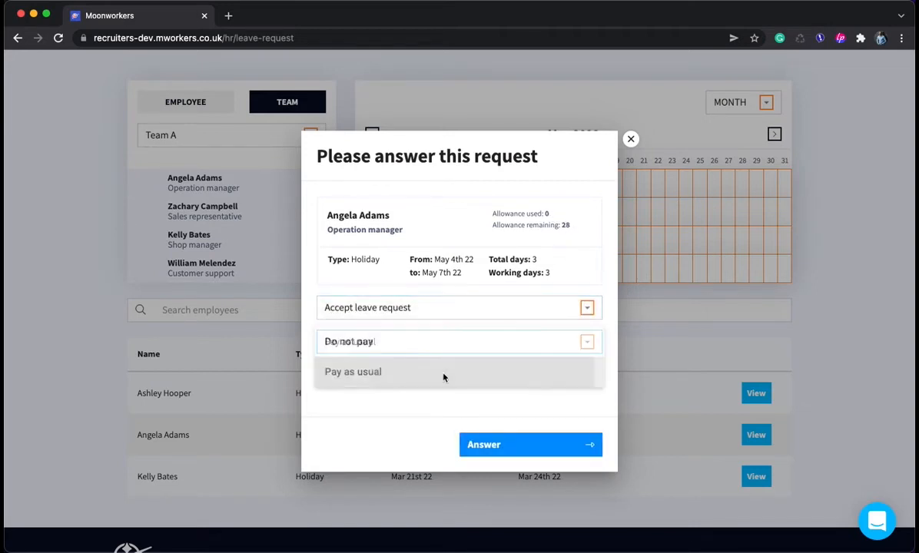
left_click(574, 455)
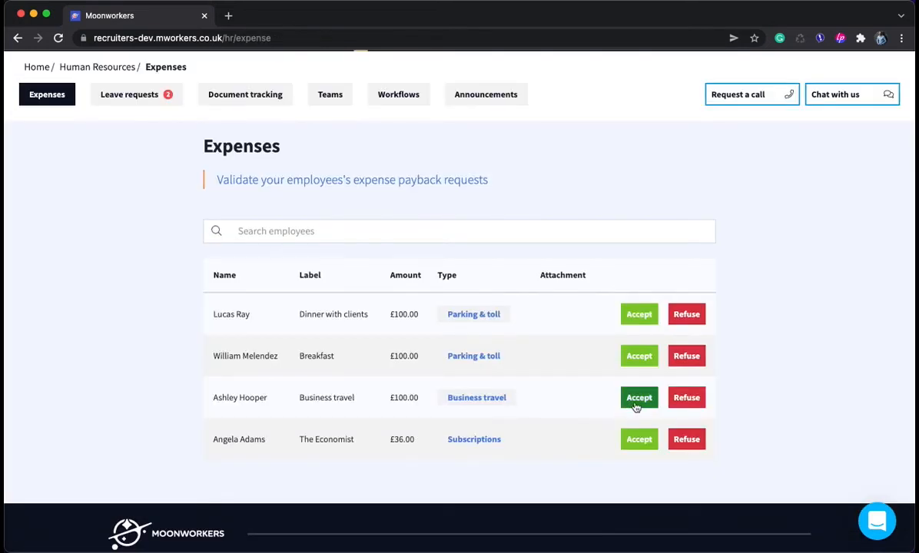
Accept the £100.00 Business travel expense with the P11D declaration
left_click(637, 401)
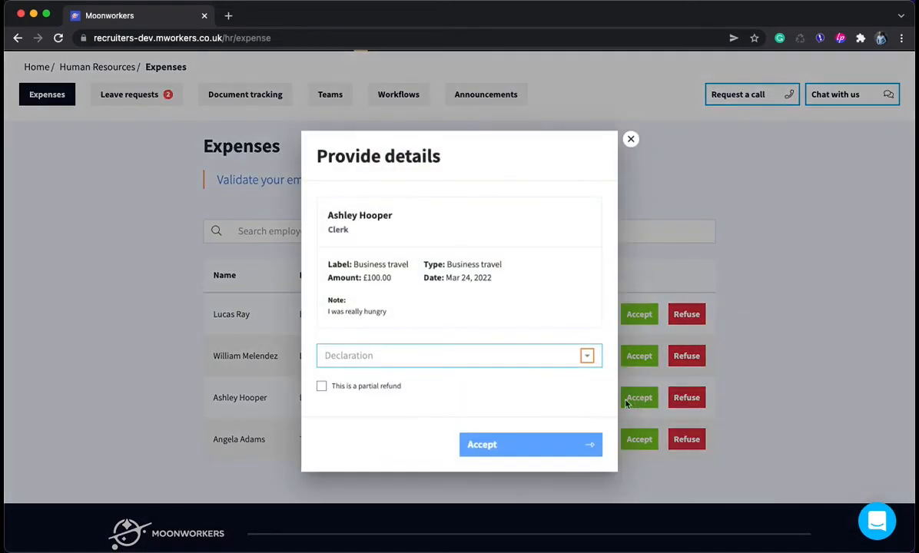
left_click(465, 358)
left_click(375, 359)
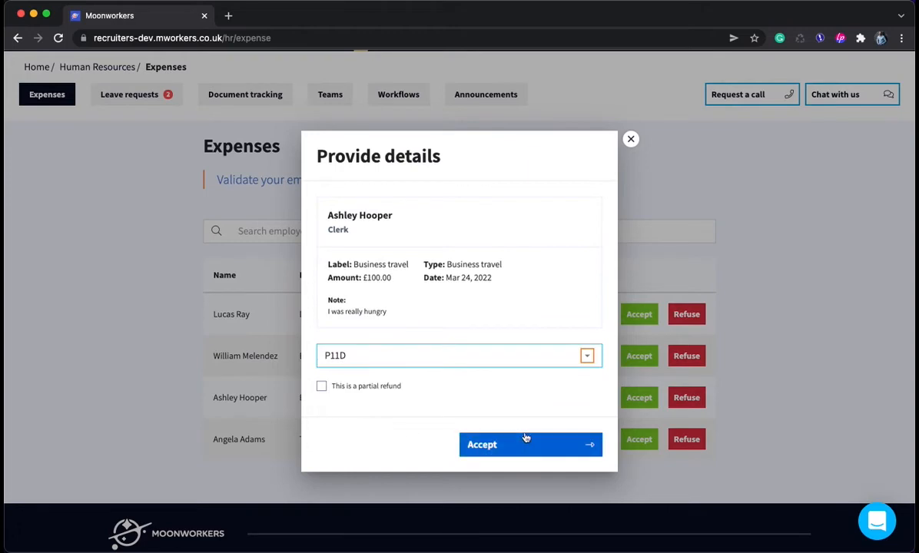
left_click(559, 449)
scroll(558, 447, "up", 1)
Open the operation manager's personal details from the employees list
mouse_move(315, 81)
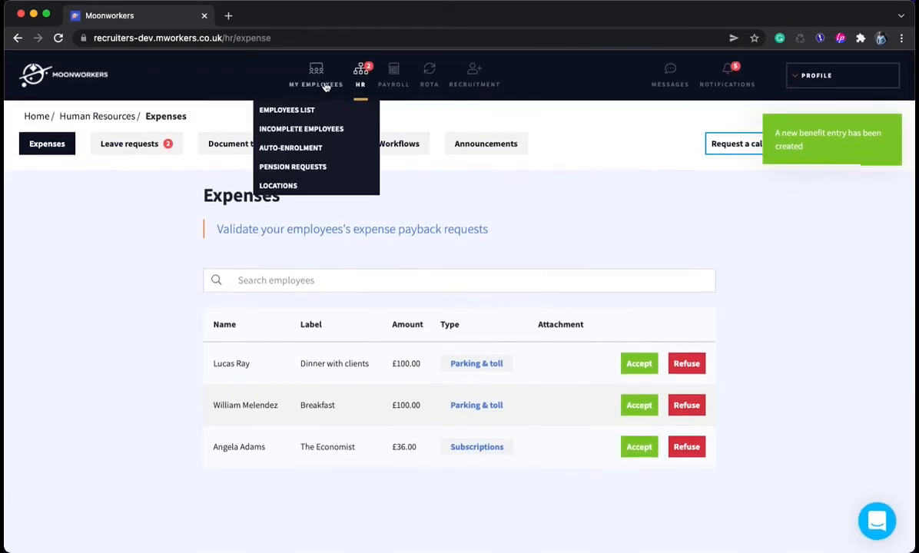
left_click(307, 111)
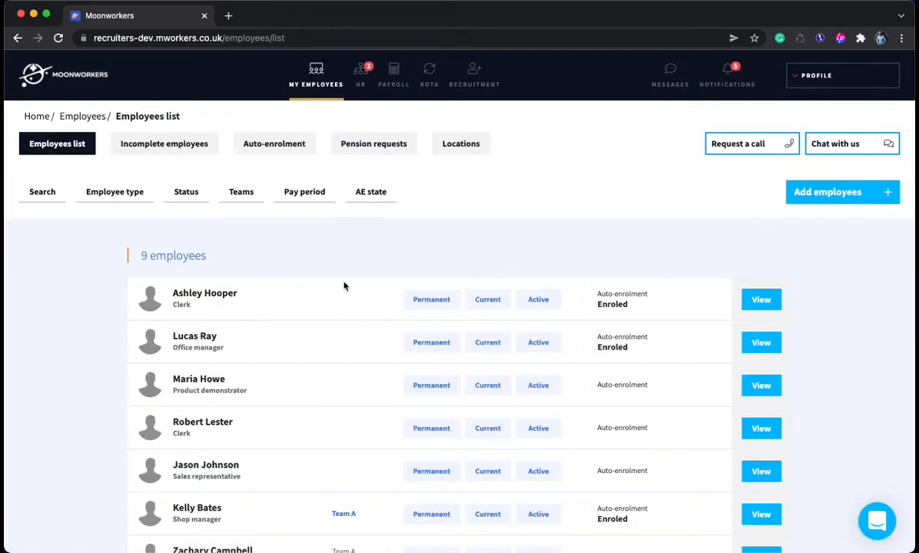
scroll(344, 300, "down", 3)
left_click(760, 445)
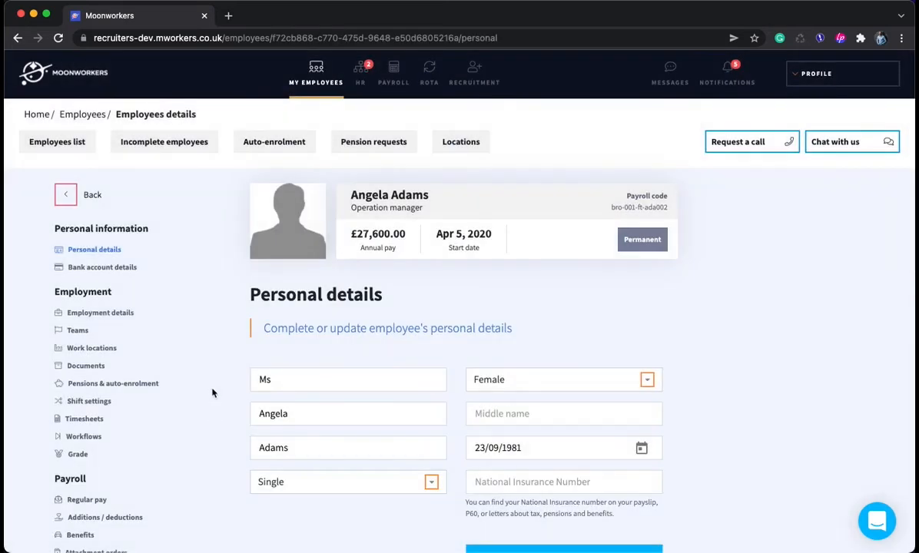
Start adding a new document to the employee's Documents section, choosing to upload it yourself
left_click(98, 371)
left_click(657, 391)
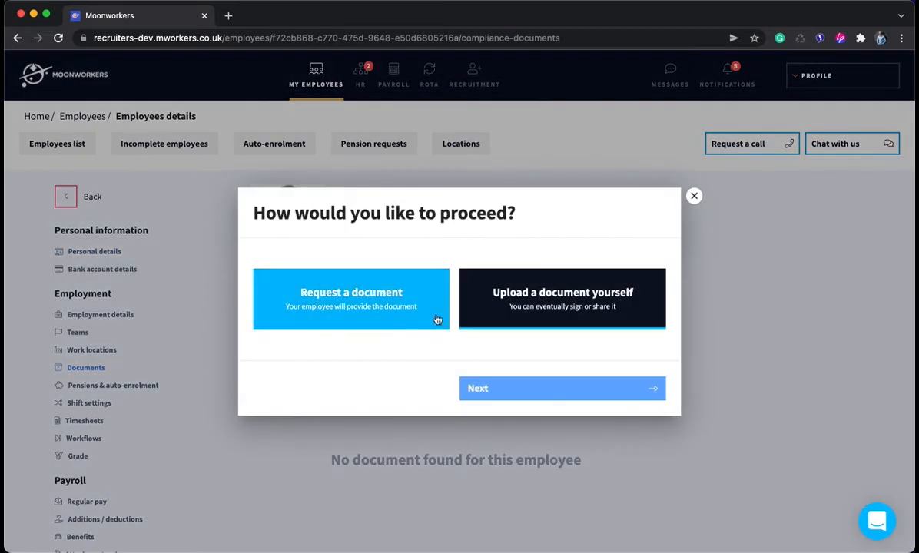
left_click(491, 330)
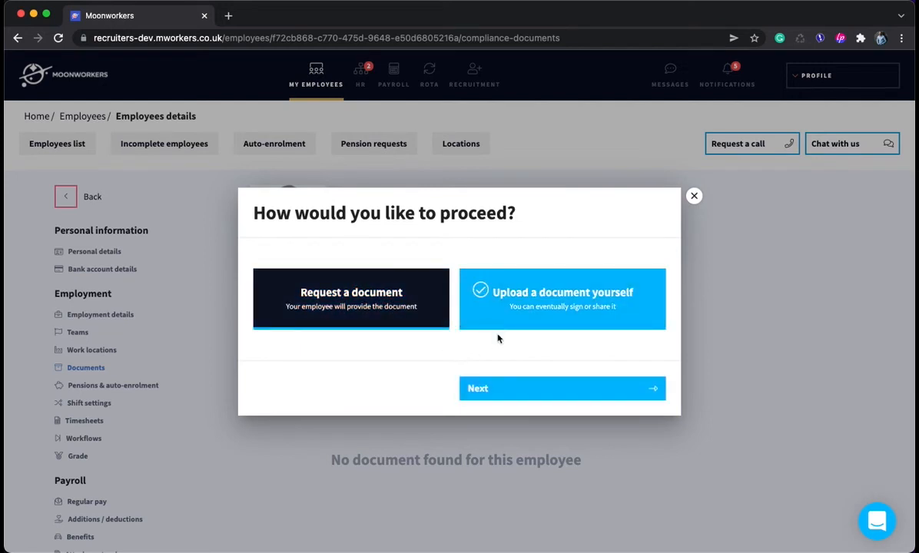
left_click(527, 388)
Categorise the document as Onboarding, with the title "Contract" and the description "Employment contract"
left_click(342, 274)
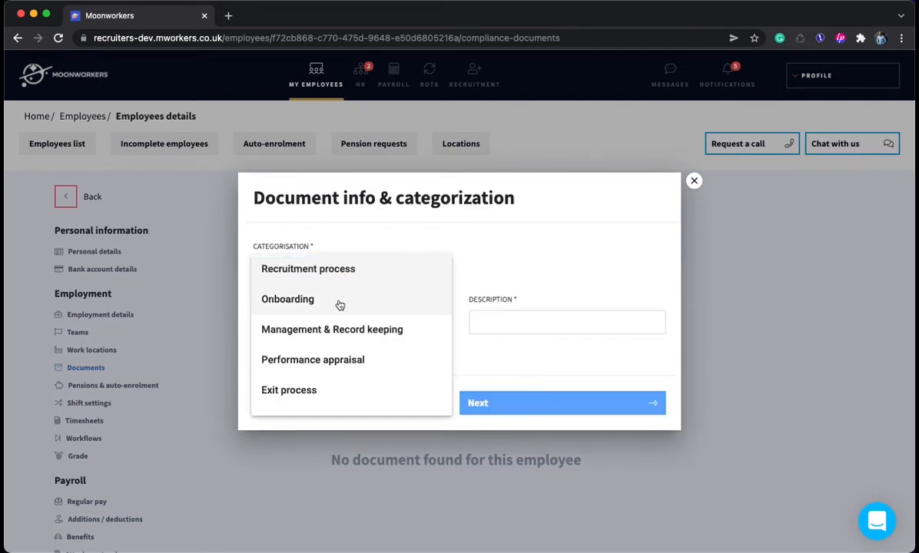
left_click(341, 299)
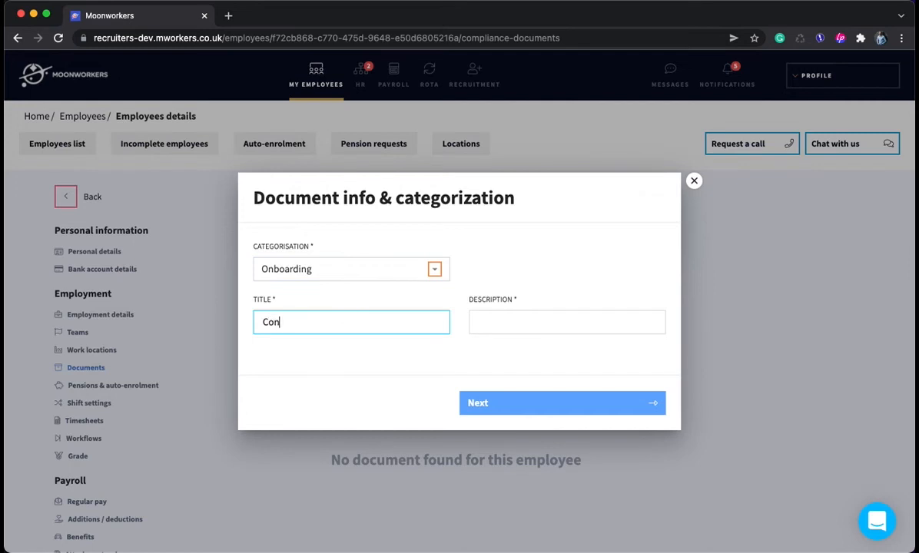
left_click(528, 321)
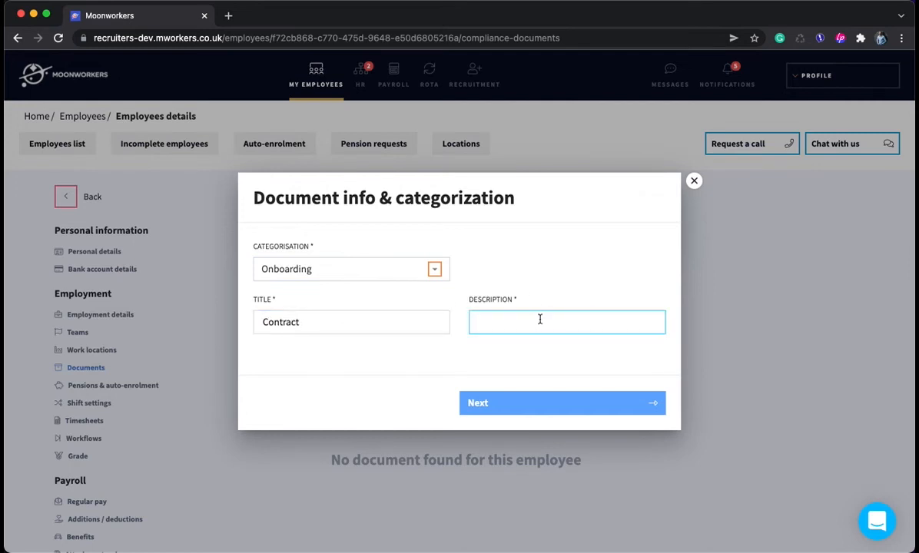
type("Employment contract")
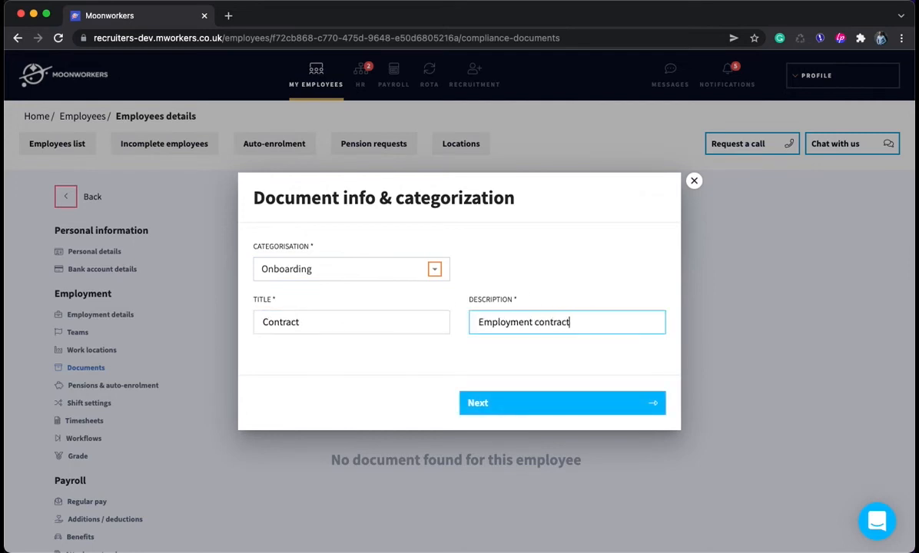
left_click(598, 402)
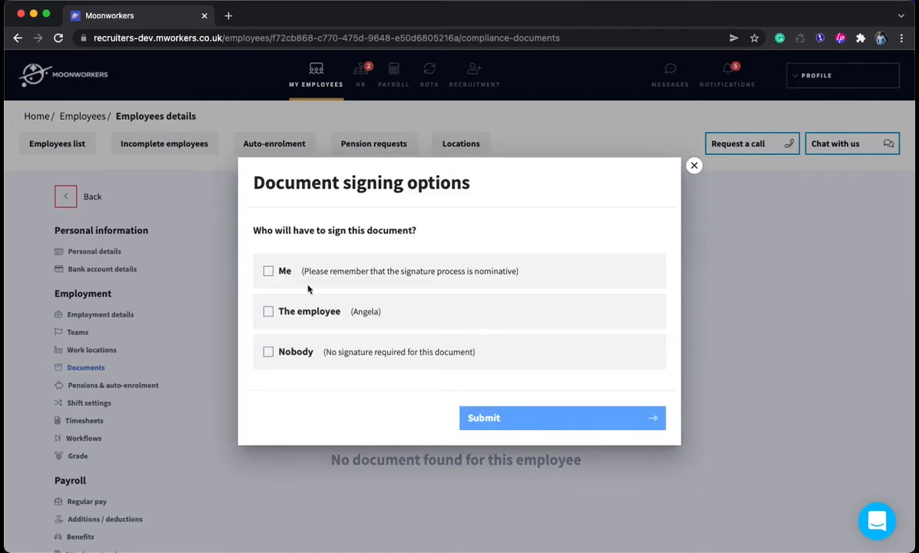
Choose yourself as a signer of the contract and draw a handwritten signature for it
left_click(287, 275)
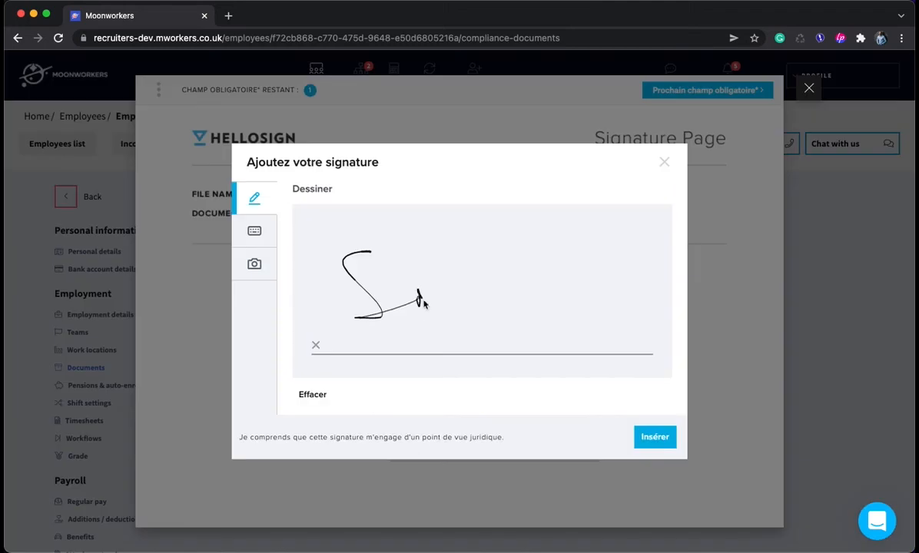
mouse_move(420, 299)
left_mouse_down()
mouse_move(470, 334)
mouse_move(521, 306)
left_mouse_up()
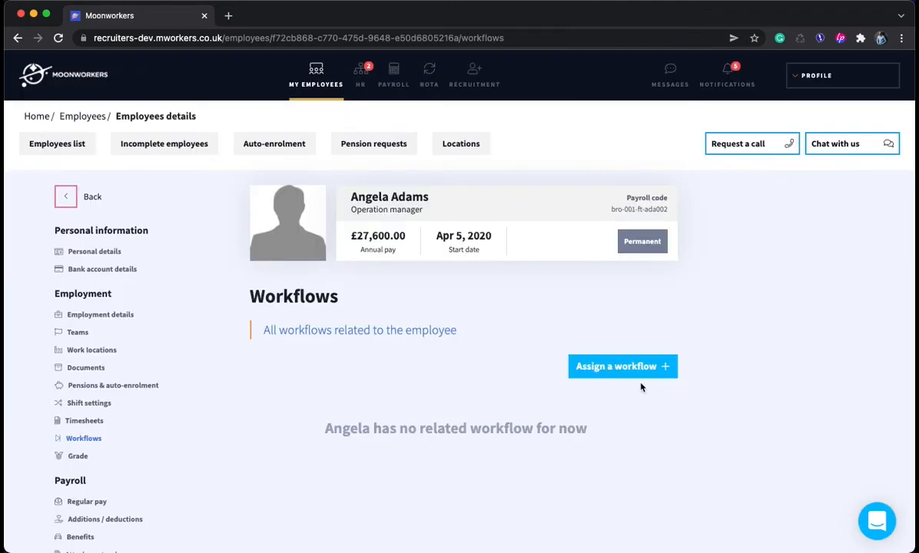
Assign the Demo onboarding workflow template to the operation manager
left_click(603, 363)
left_click(623, 416)
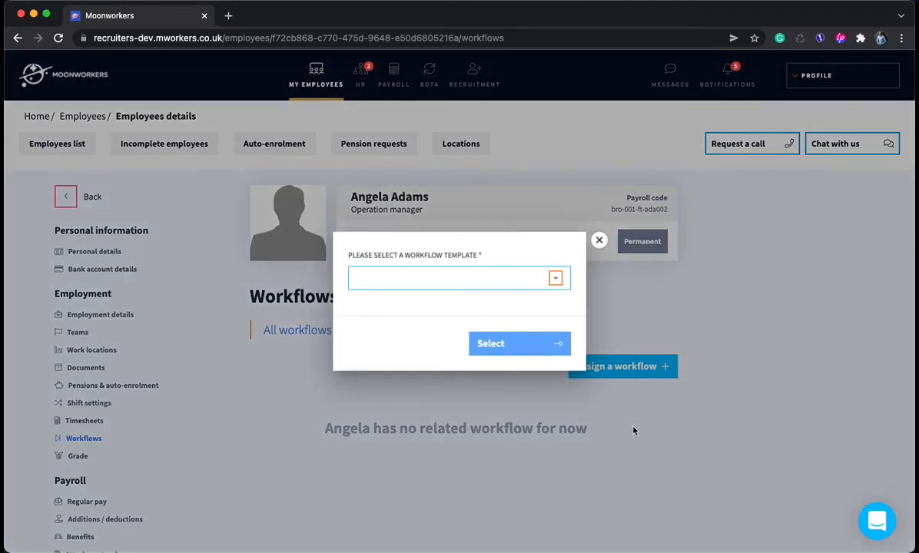
left_click(441, 286)
left_click(465, 287)
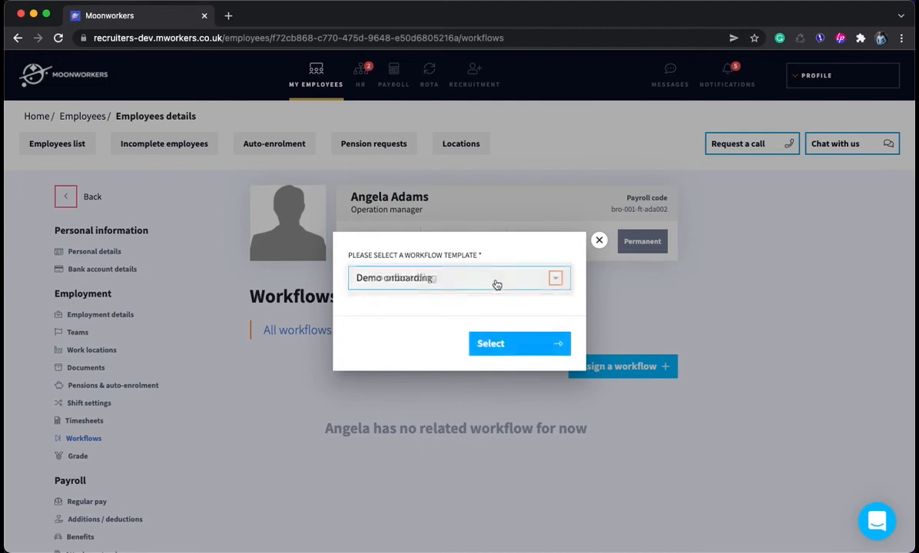
left_click(529, 352)
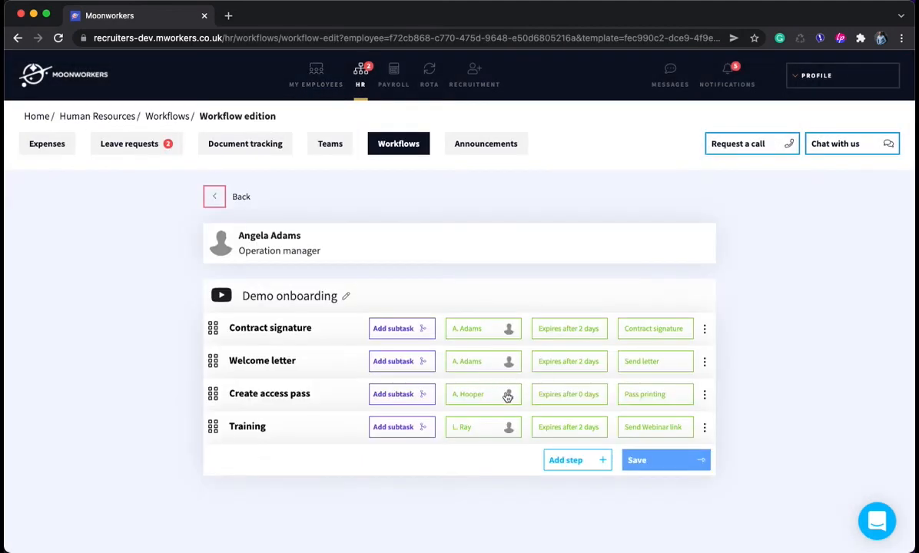
Make the Create access pass task due 1 day after the workflow starts
scroll(667, 463, "down", 1)
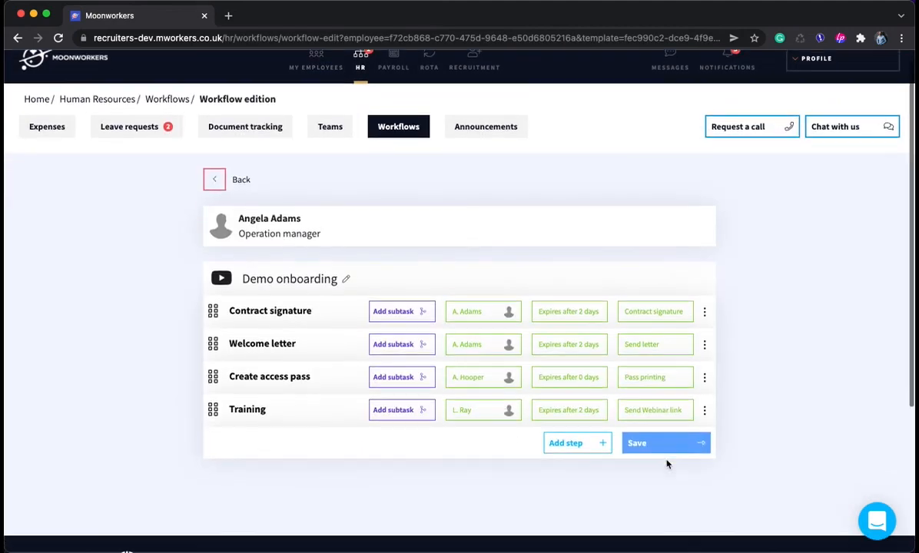
left_click(570, 377)
left_click(413, 407)
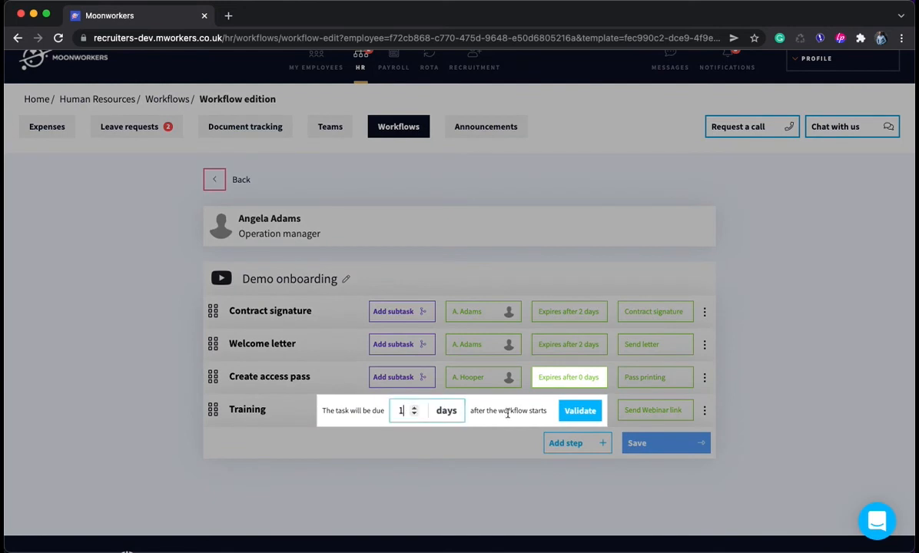
left_click(580, 410)
Add a workflow step named "Example" and assign it to the employee responsible for Create access pass
scroll(810, 430, "down", 2)
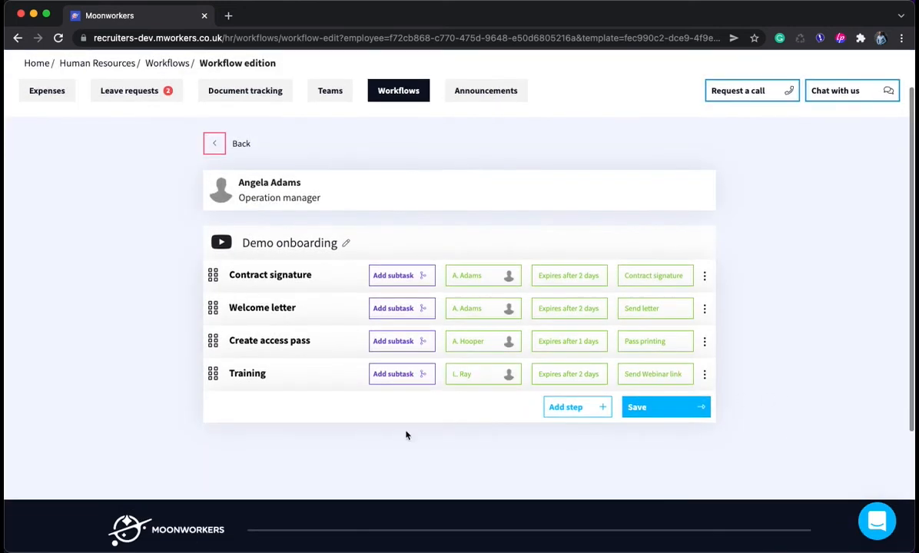
left_click(574, 407)
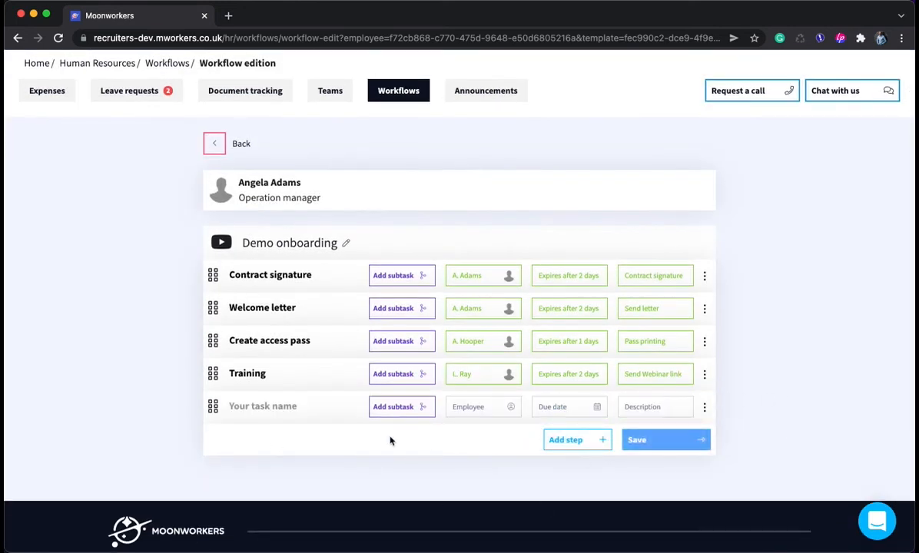
type("Example")
left_click(469, 406)
type("a")
left_click(461, 463)
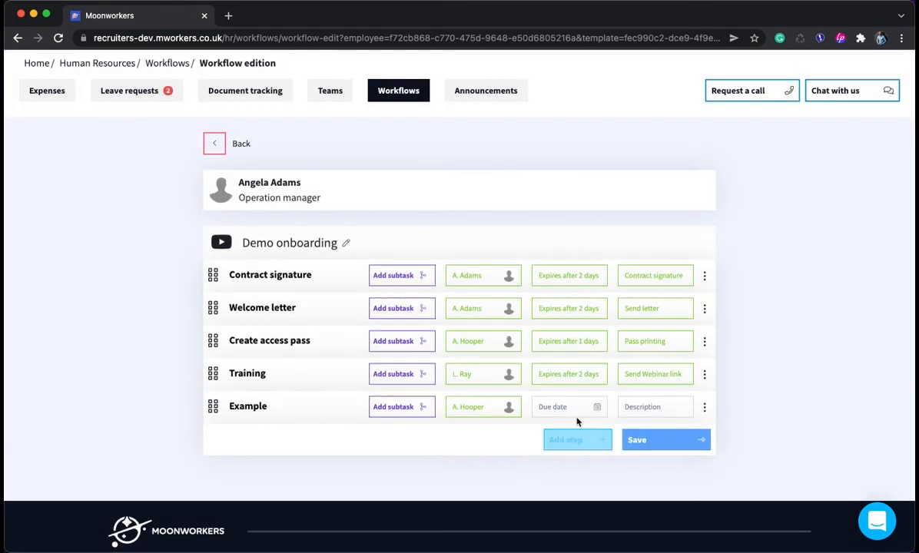
Make the Example task due 3 days after the workflow starts and give it the description "Example instruction"
left_click(410, 437)
type("3")
left_click(581, 440)
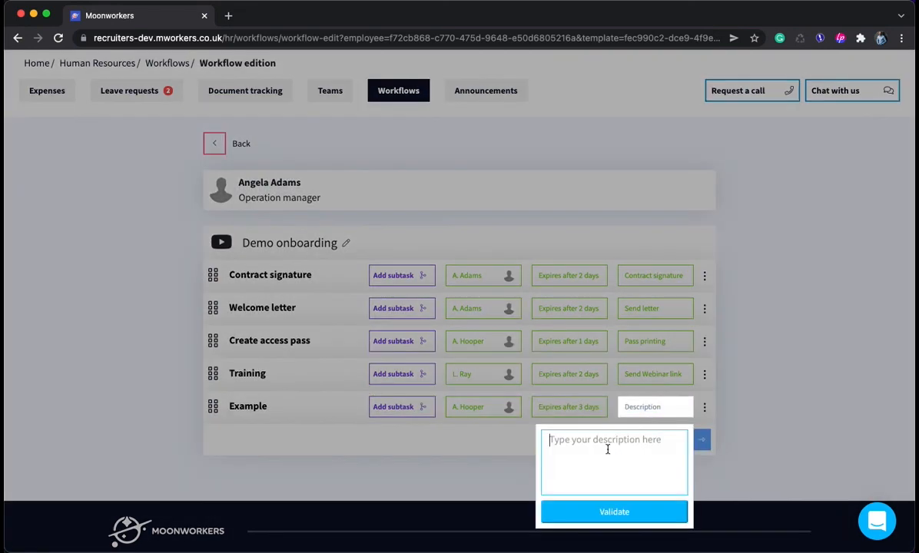
type("Example instruction")
left_click(614, 512)
Save the Demo onboarding workflow and open its task board for the operation manager
left_click(670, 189)
left_click(512, 324)
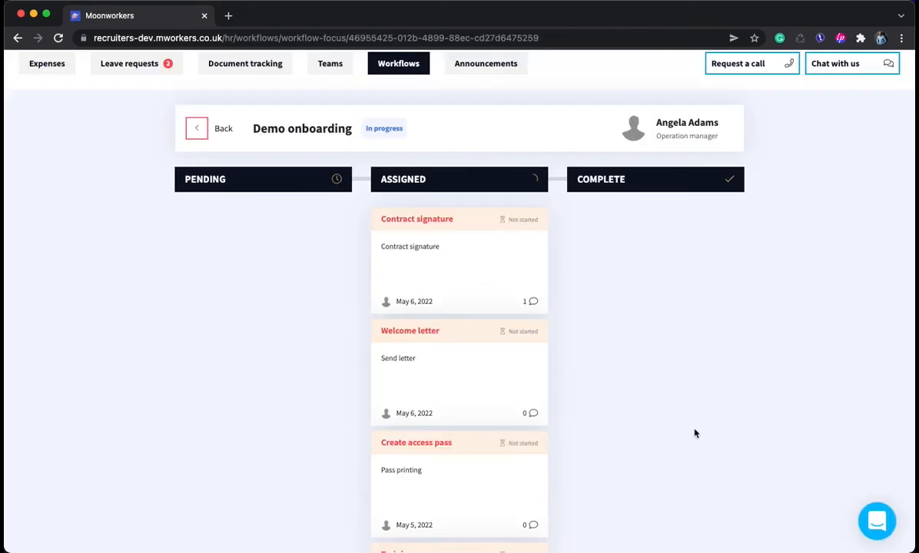